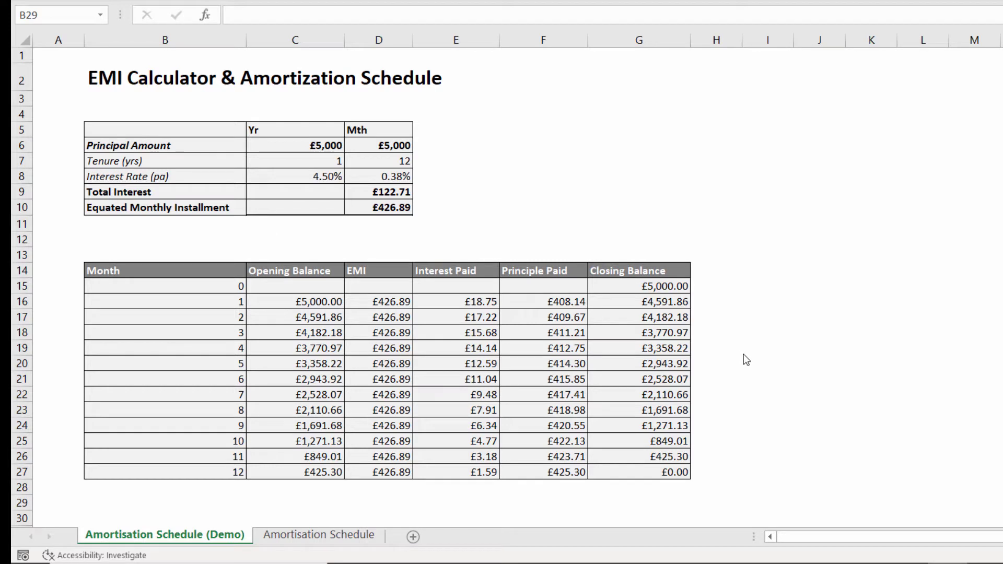
# In the demo schedule, set the principal amount to 100000, the tenure to 25 years and the annual interest rate to 2.09%.
pyautogui.click(310, 151)
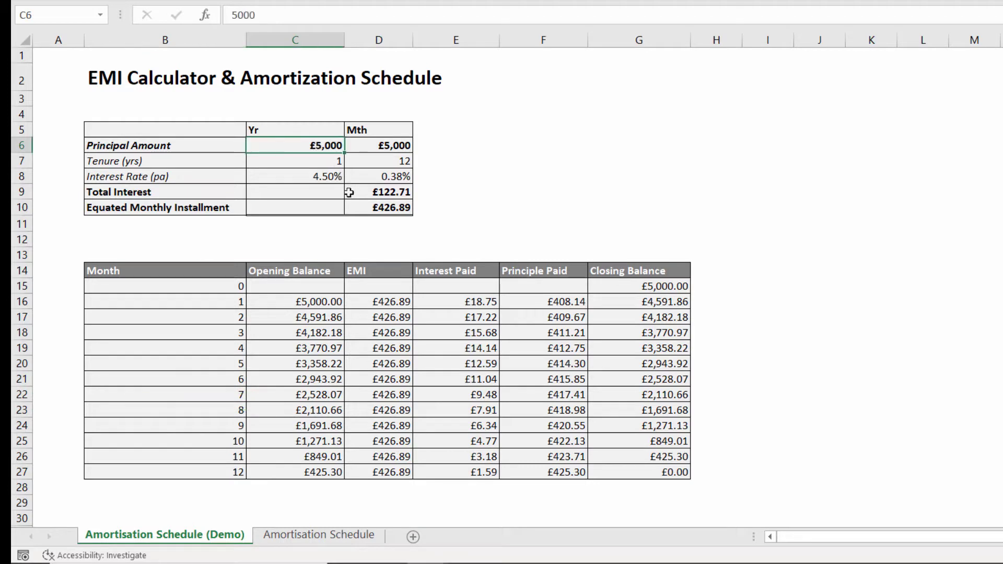
pyautogui.write('100000')
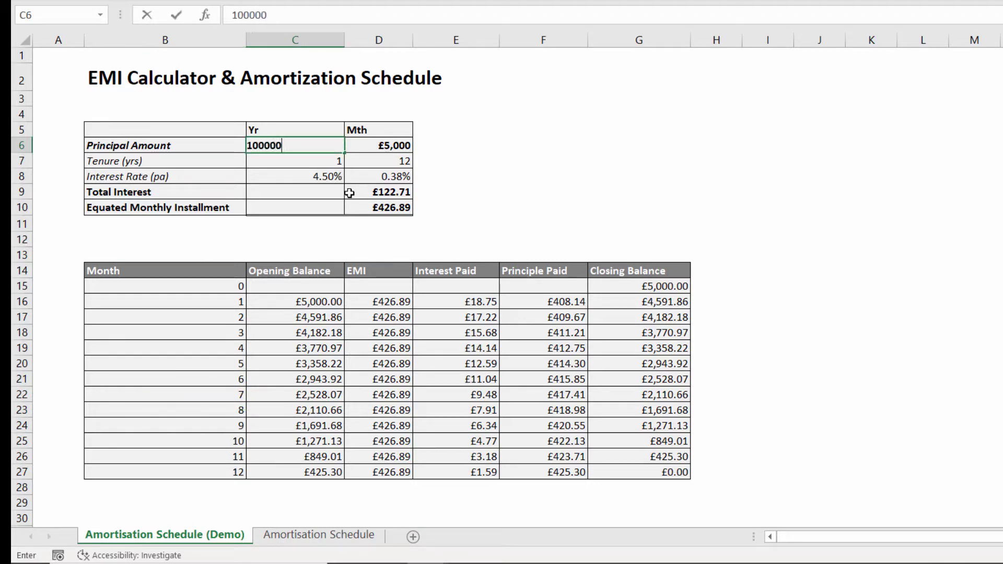
pyautogui.press('Return')
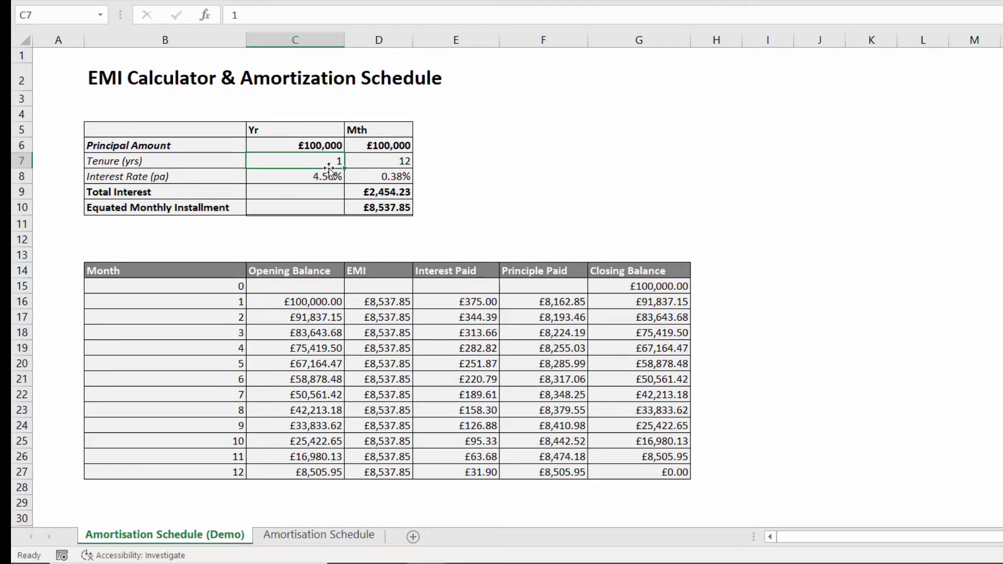
pyautogui.write('25')
pyautogui.press('Return')
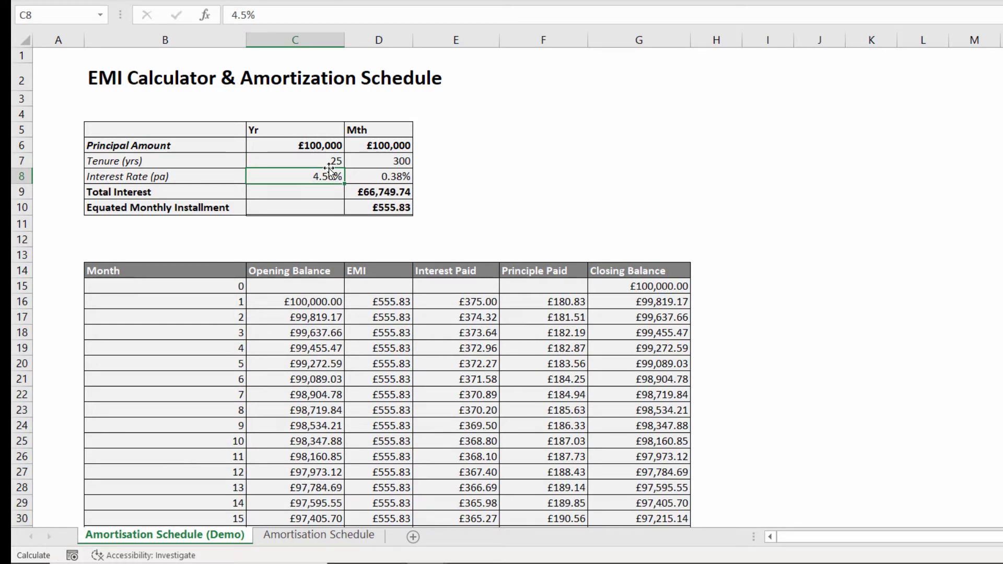
pyautogui.write('2.09')
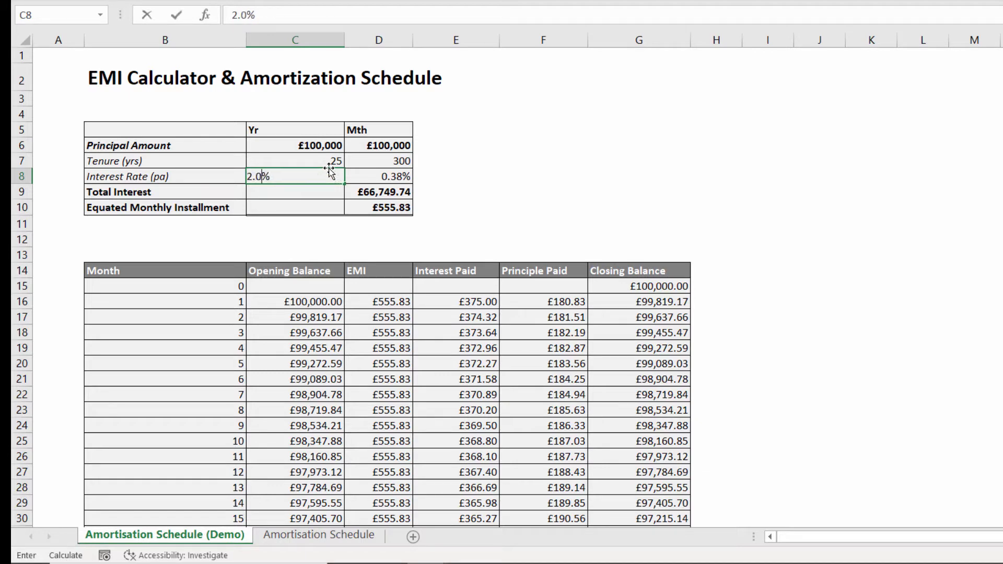
pyautogui.press('Return')
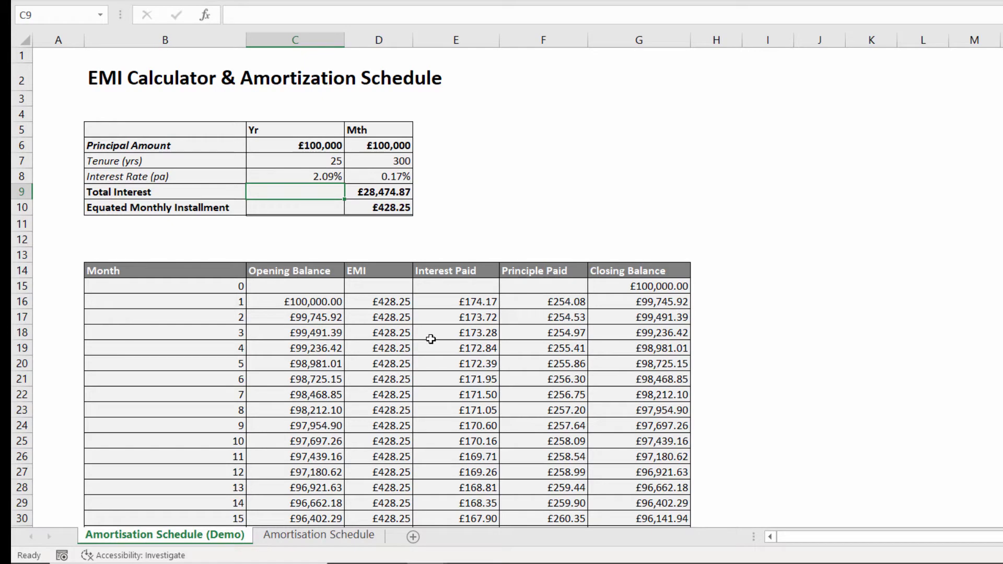
# Review the demo schedule down to the final month's closing balance.
pyautogui.scroll(-1, 431, 339)
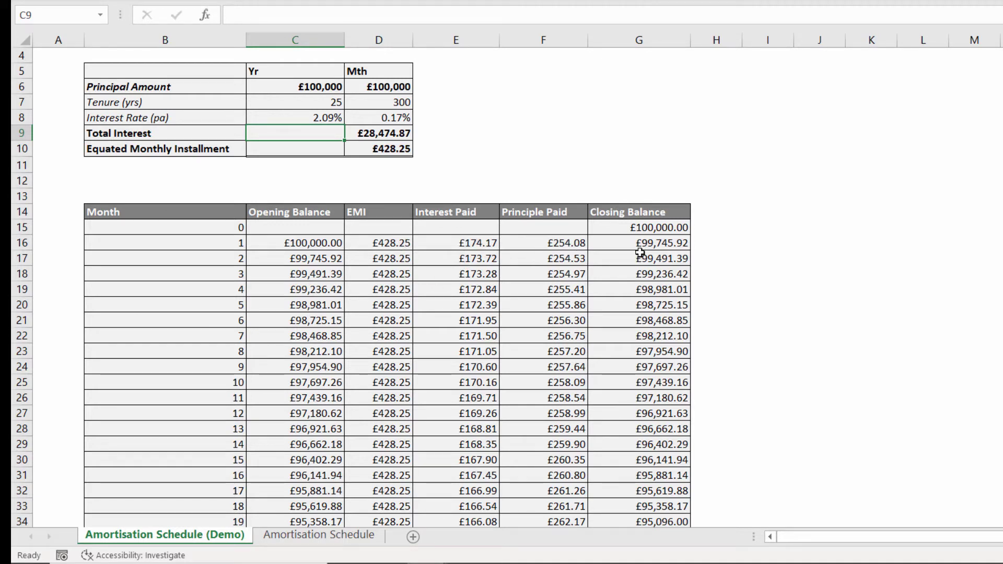
pyautogui.scroll(-20, 620, 314)
pyautogui.click(620, 308)
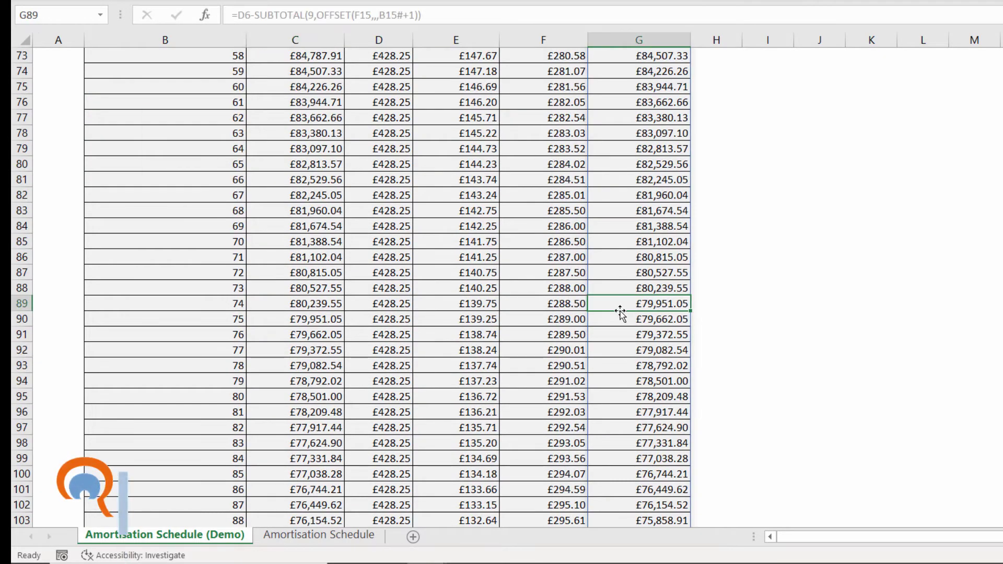
pyautogui.hotkey('ctrl', 'Down')
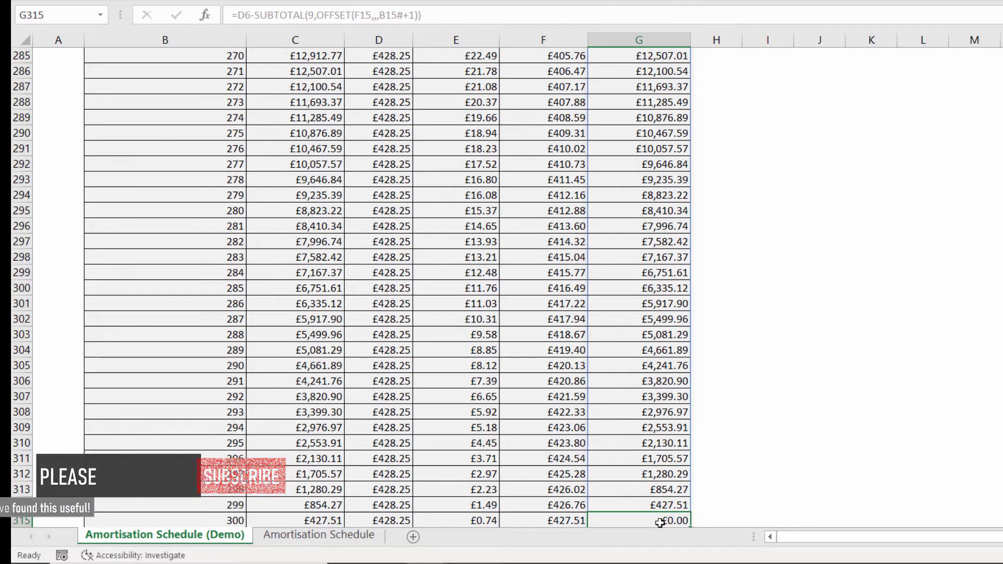
# On the Amortisation Schedule sheet, enter =SEQUENCE(D7) in B15 to generate the month numbers from the monthly tenure.
pyautogui.click(354, 537)
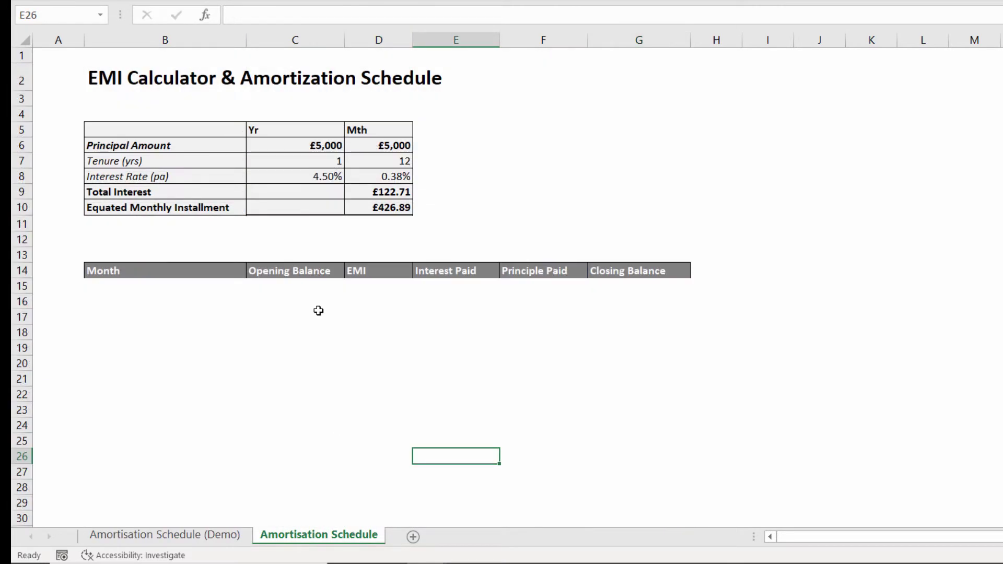
pyautogui.click(188, 286)
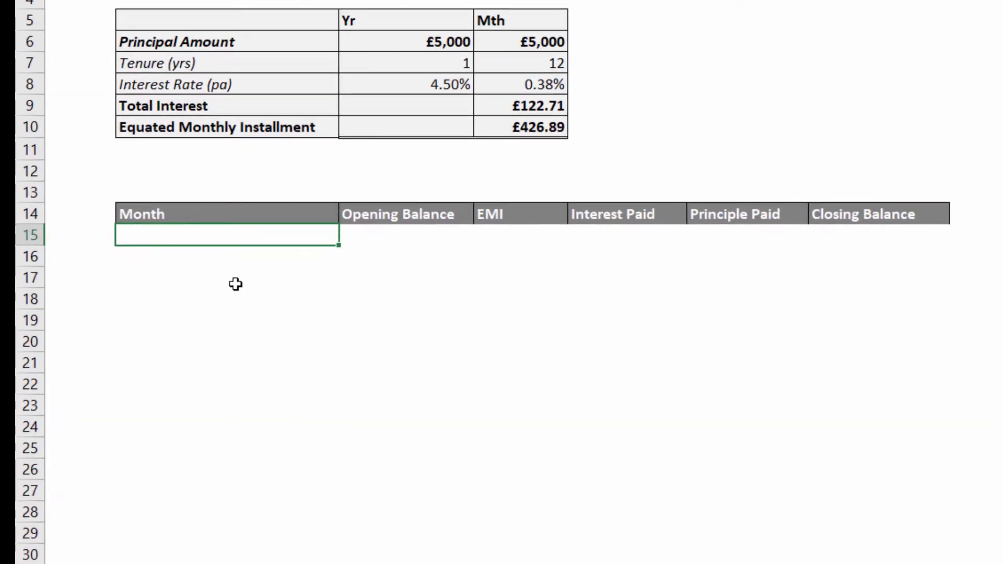
pyautogui.write('=se')
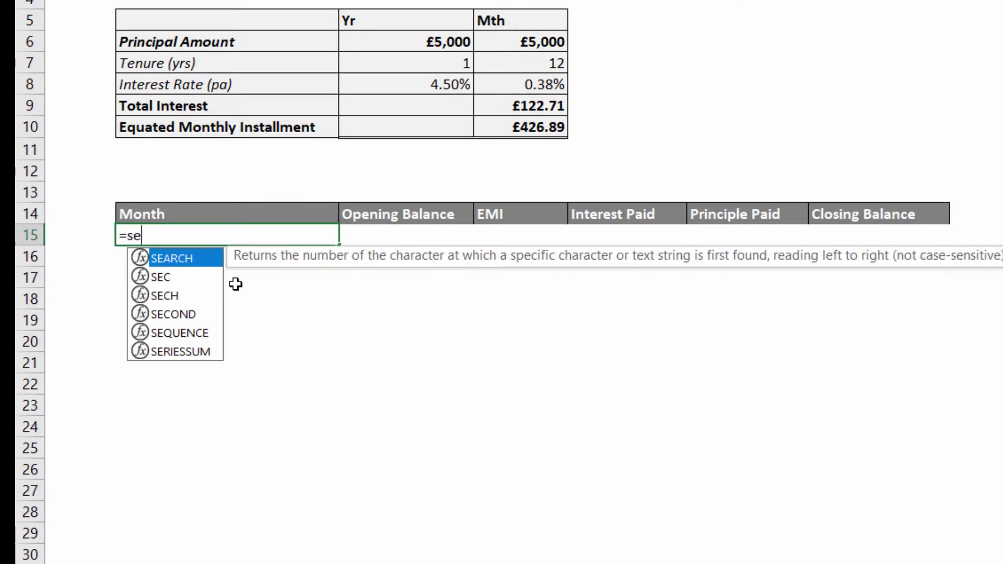
pyautogui.write('quen')
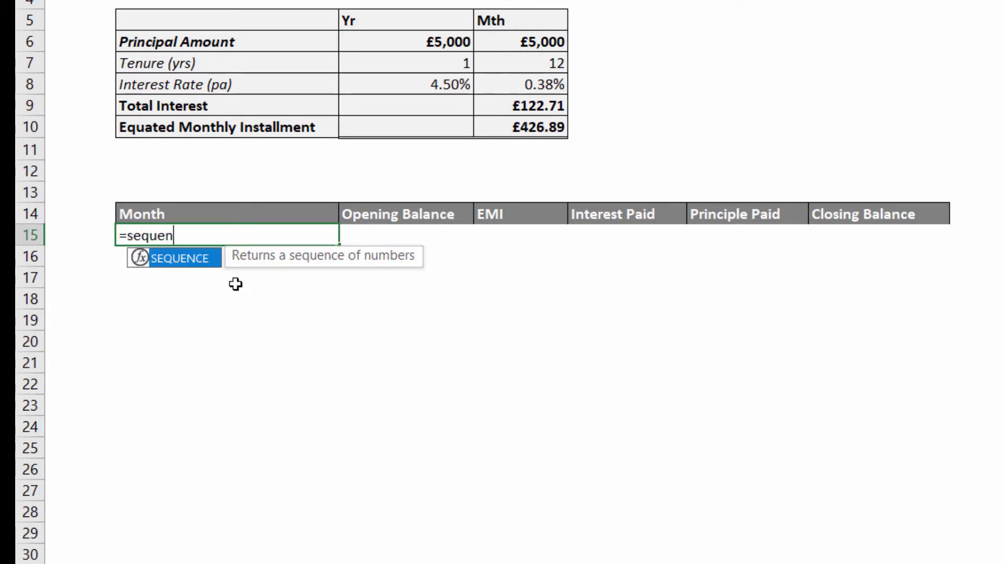
pyautogui.write('ce(')
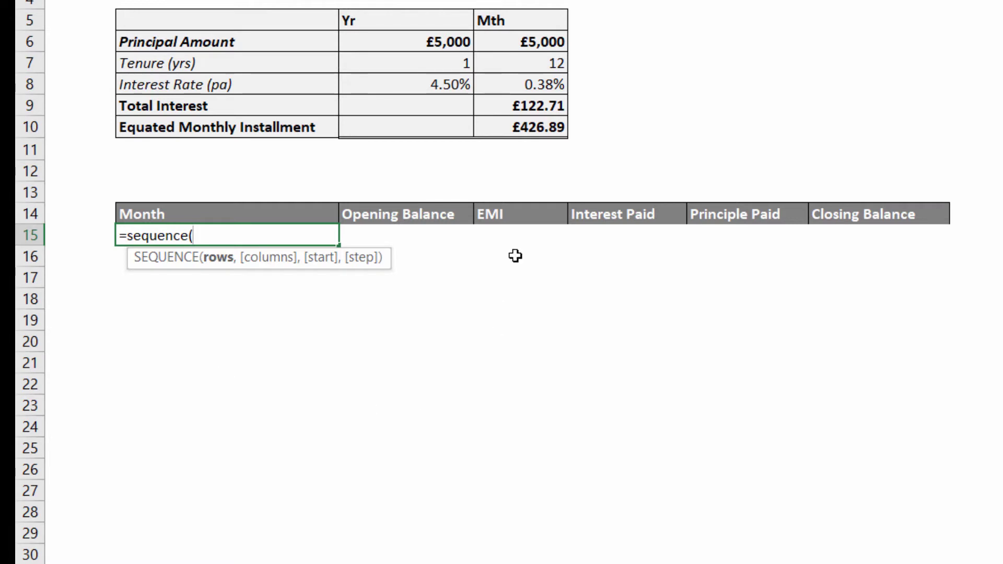
pyautogui.click(546, 62)
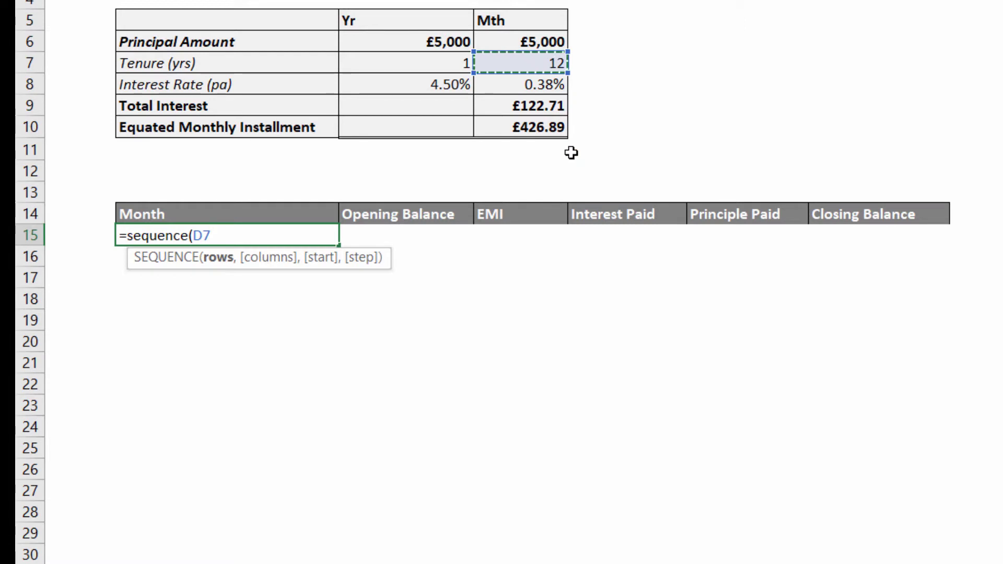
pyautogui.write(')')
pyautogui.press('Return')
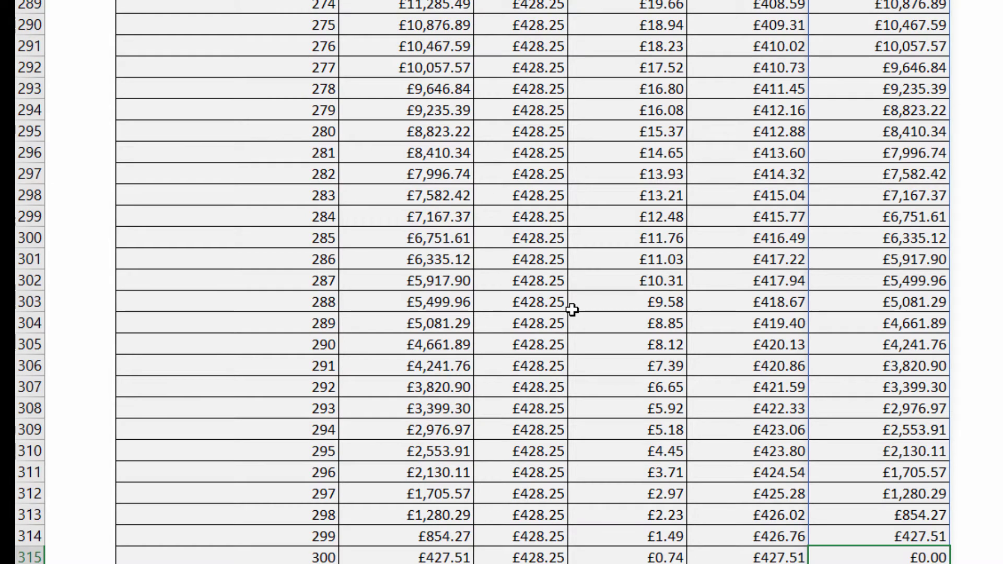
# Examine the month 0 row of the demo schedule, from the month number across to the closing balance.
pyautogui.hotkey('ctrl', 'Home')
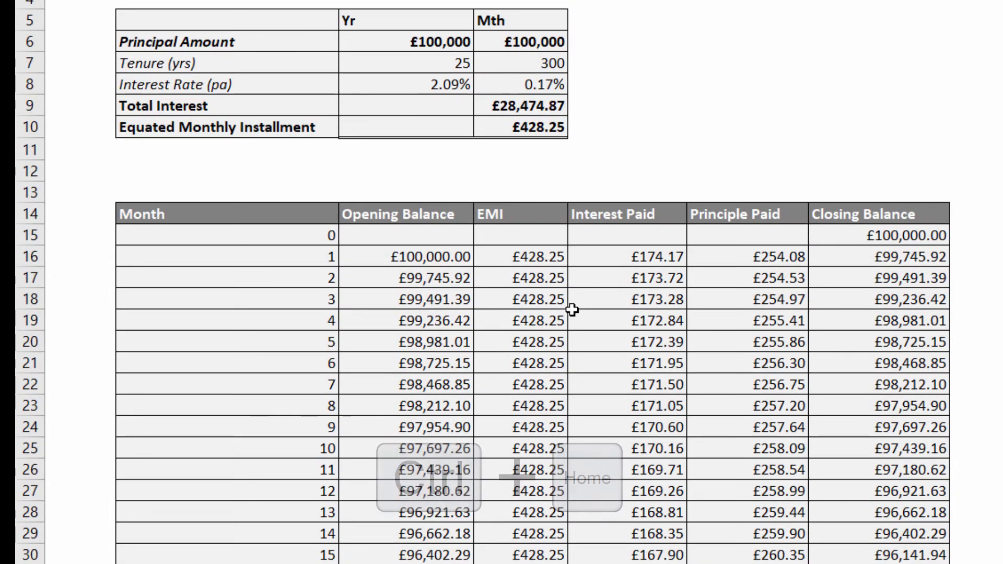
pyautogui.click(157, 239)
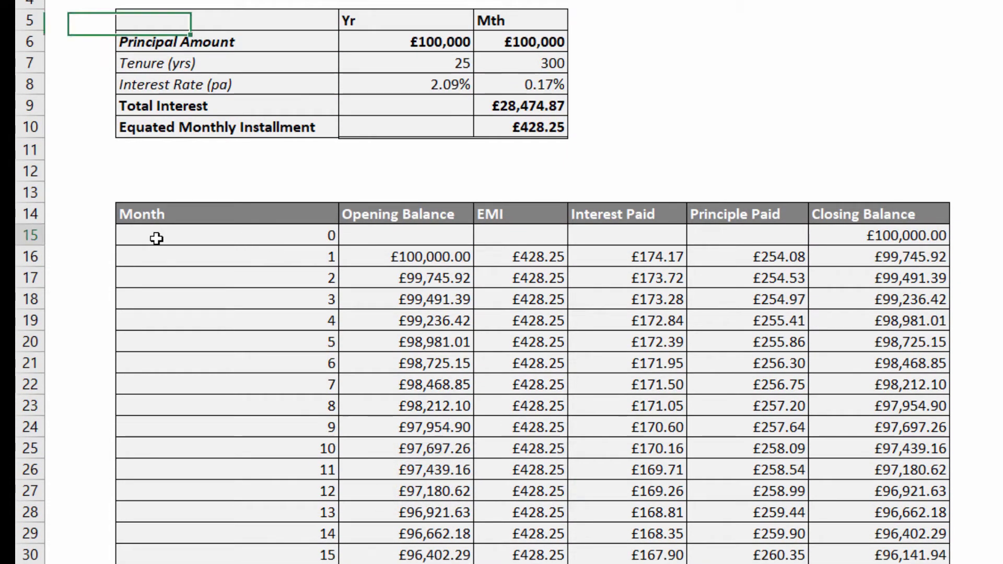
pyautogui.moveTo(156, 239); pyautogui.dragTo(742, 227)
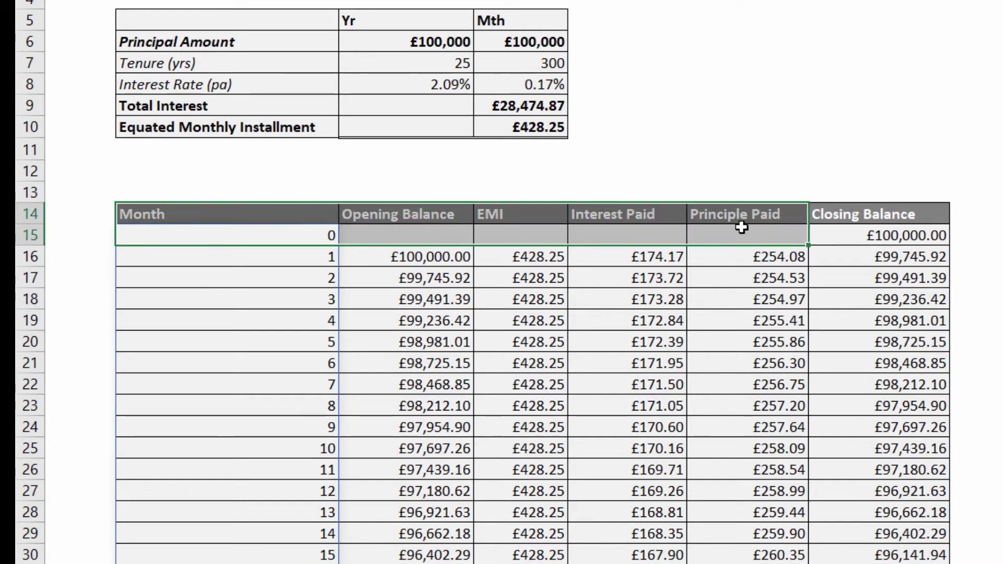
pyautogui.click(895, 235)
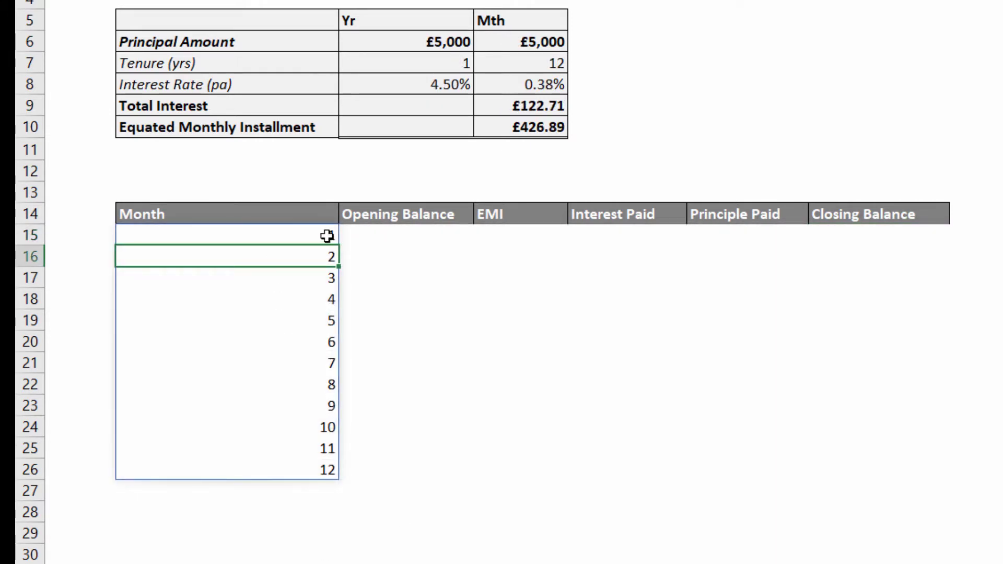
# On the Amortisation Schedule sheet, change the B15 month formula to =SEQUENCE(D7)-1 so that numbering starts at 0.
pyautogui.click(327, 236)
pyautogui.write('=SEQUENCE(D7)')
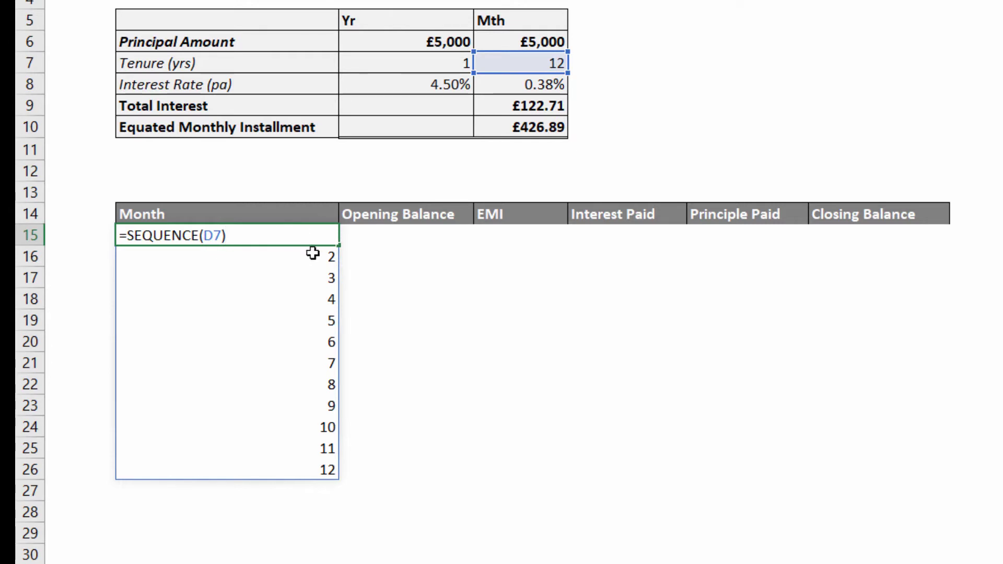
pyautogui.write('-1')
pyautogui.press('Return')
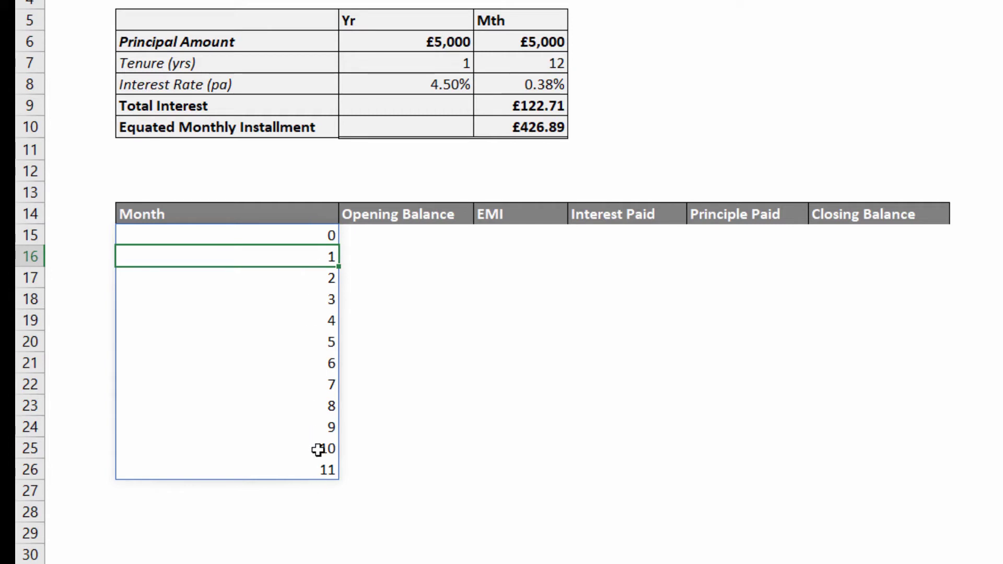
# Extend the month sequence by one row by changing the B15 formula to =SEQUENCE(D7+1)-1.
pyautogui.doubleClick(326, 237)
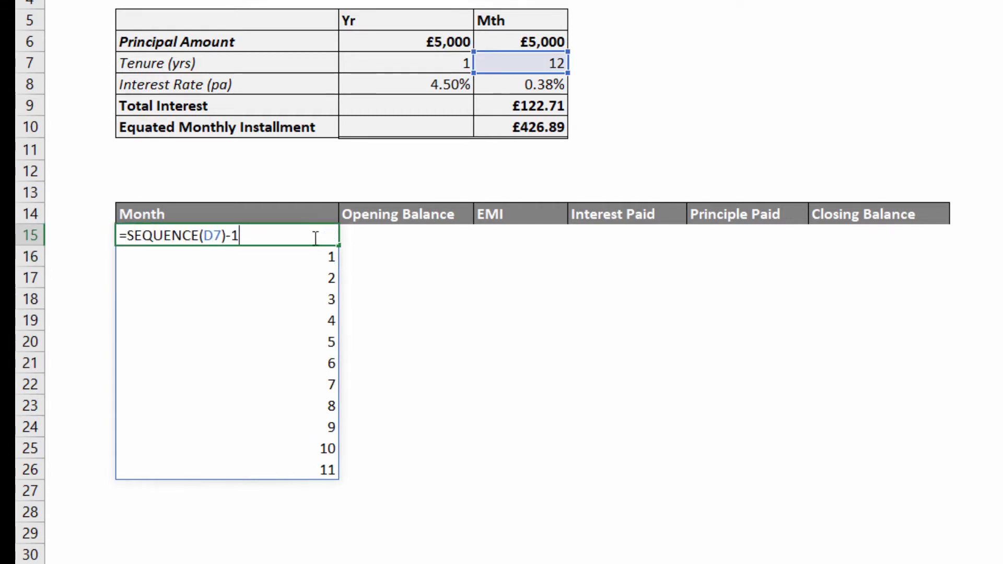
pyautogui.click(223, 238)
pyautogui.write('+1')
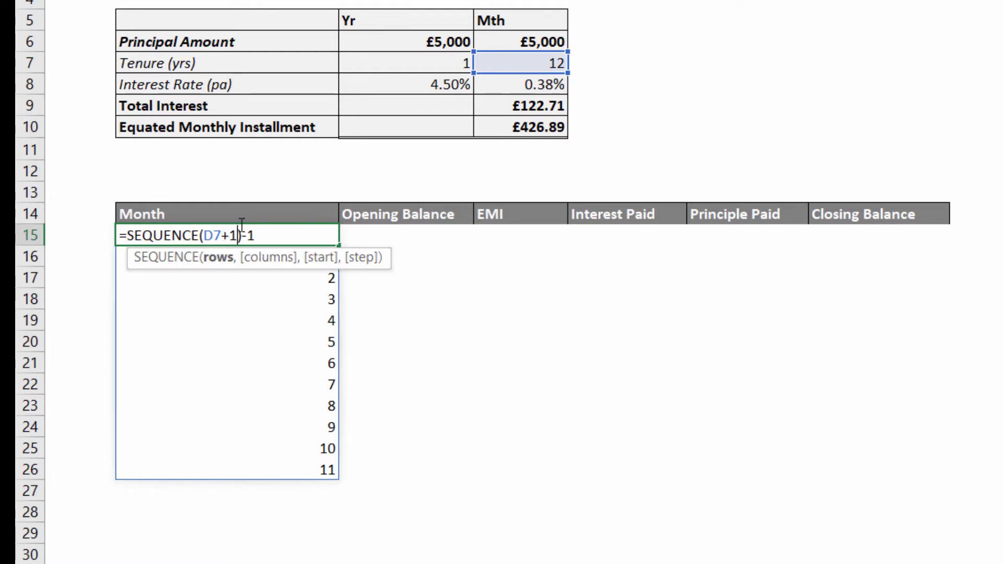
pyautogui.press('Return')
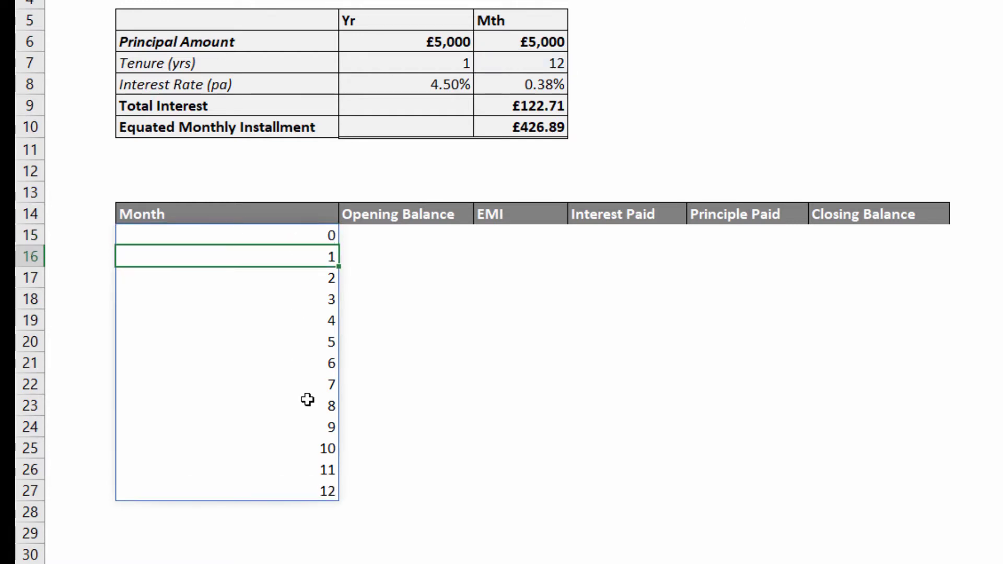
# Fill the EMI column for every month by entering =SEQUENCE(D7+1,,D10,0) in D15, repeating the monthly instalment with a step of 0.
pyautogui.click(410, 235)
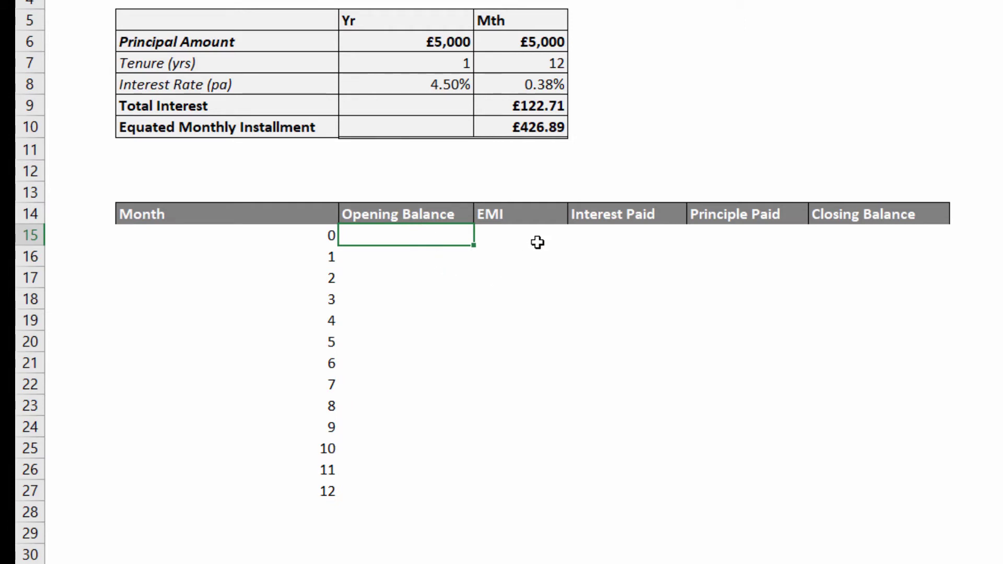
pyautogui.click(506, 238)
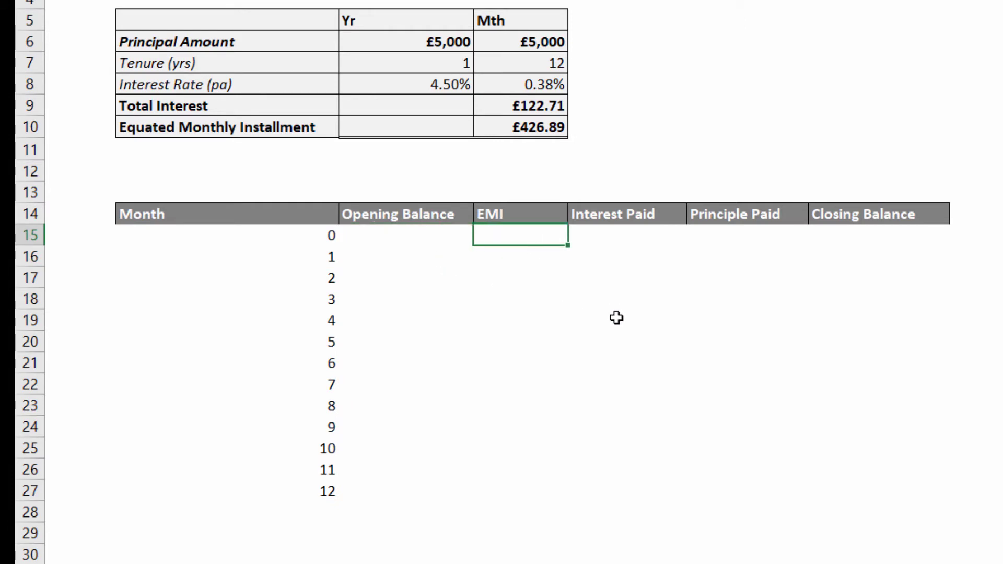
pyautogui.write('=d')
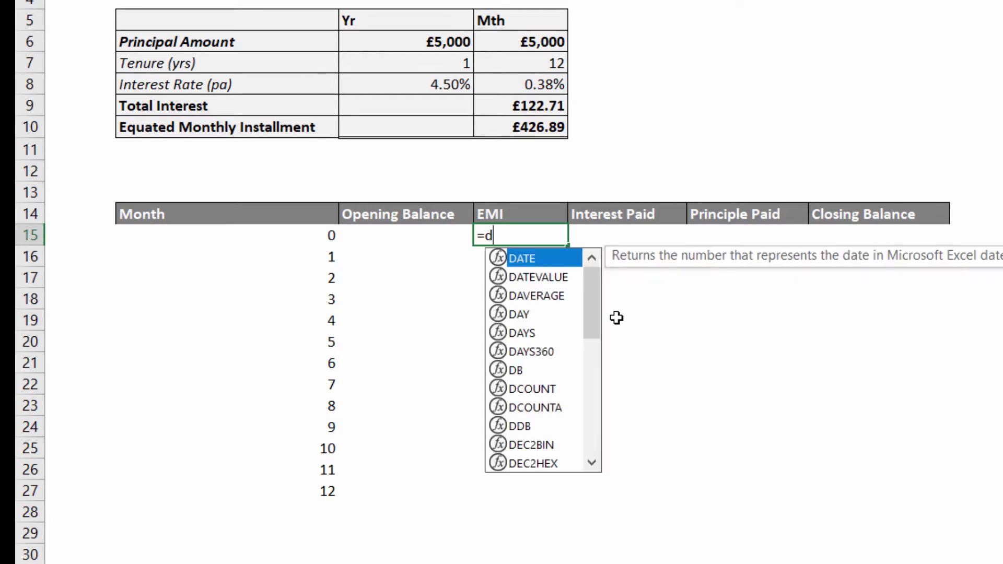
pyautogui.press('BackSpace')
pyautogui.write('seq')
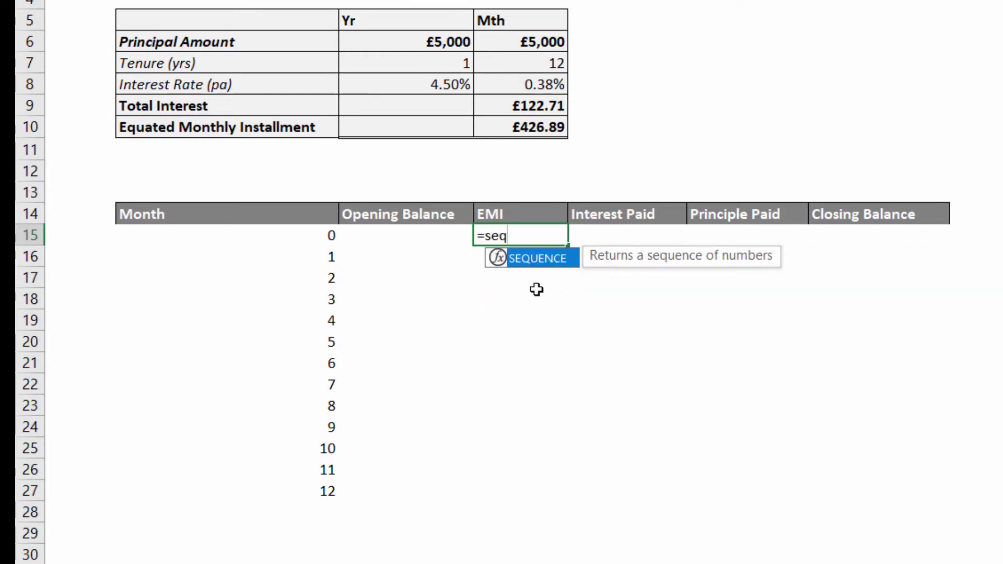
pyautogui.doubleClick(541, 259)
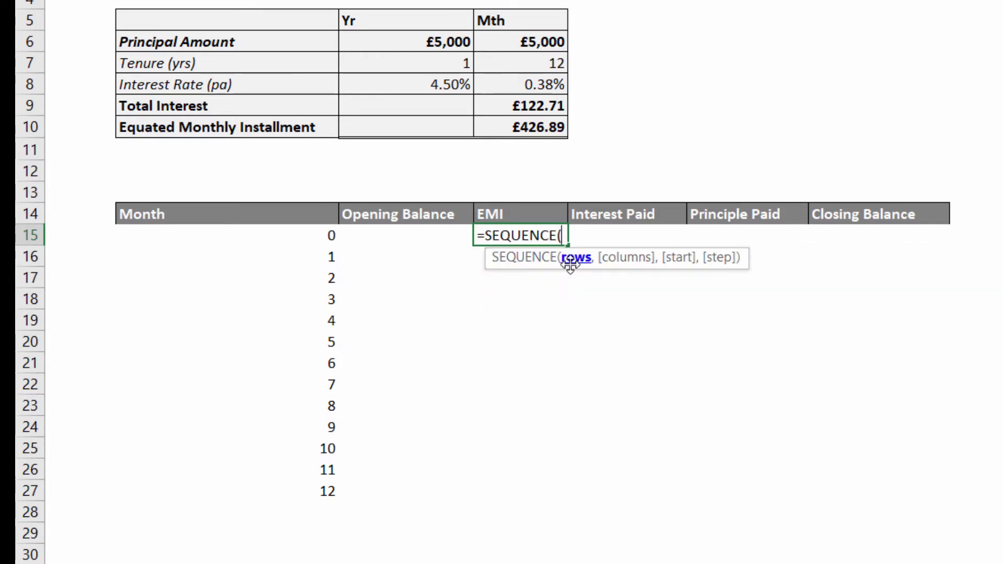
pyautogui.click(544, 63)
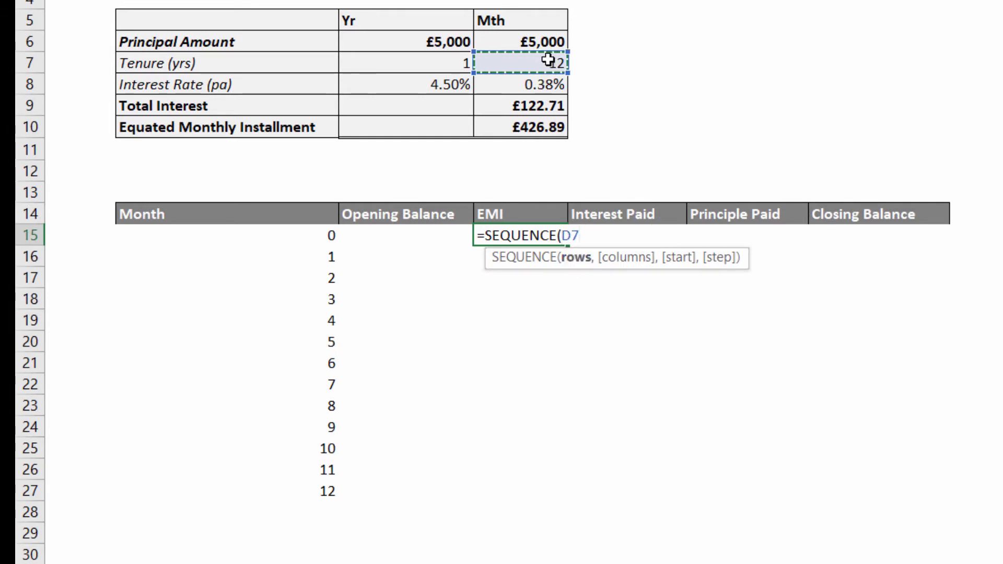
pyautogui.write('+ ')
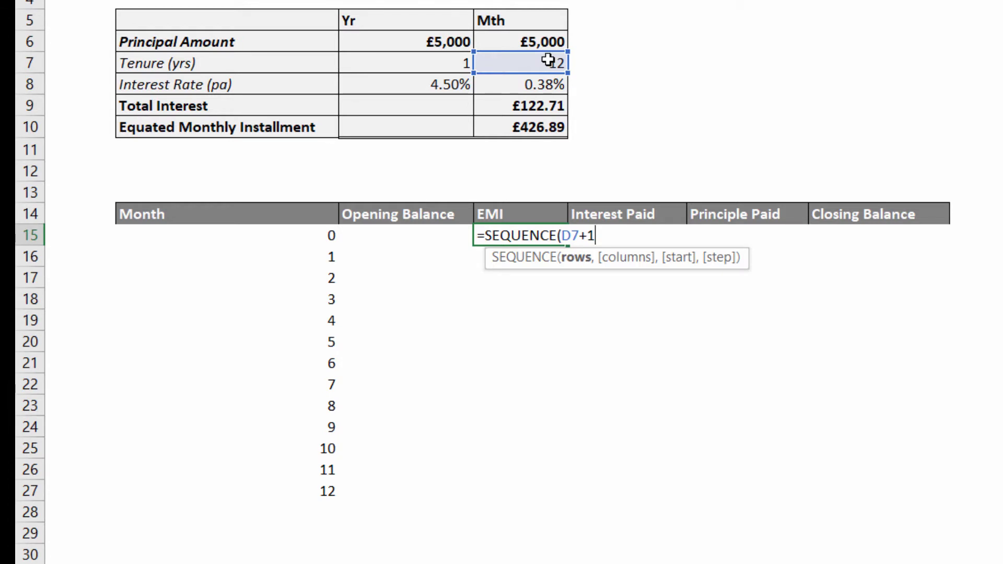
pyautogui.write(',')
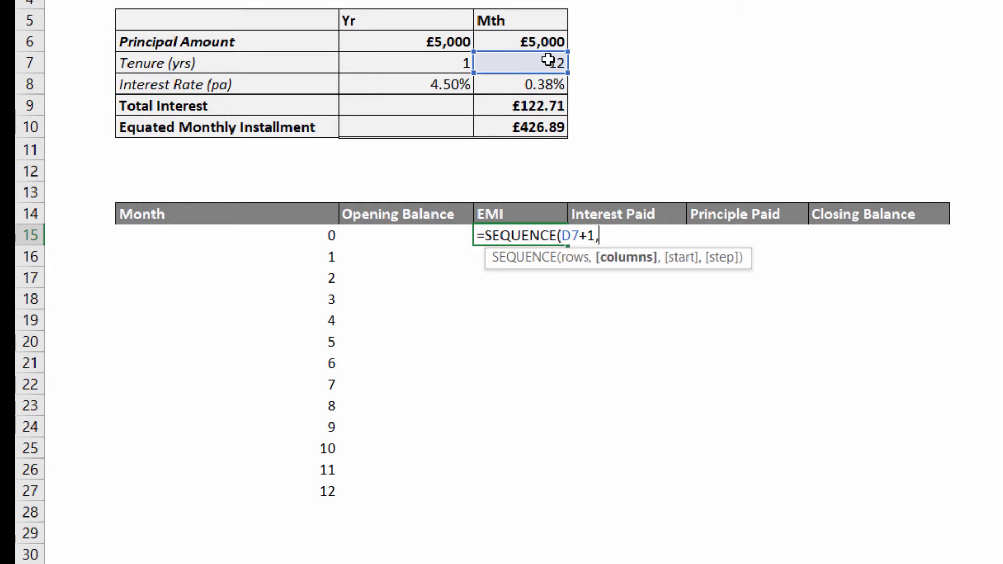
pyautogui.write(',')
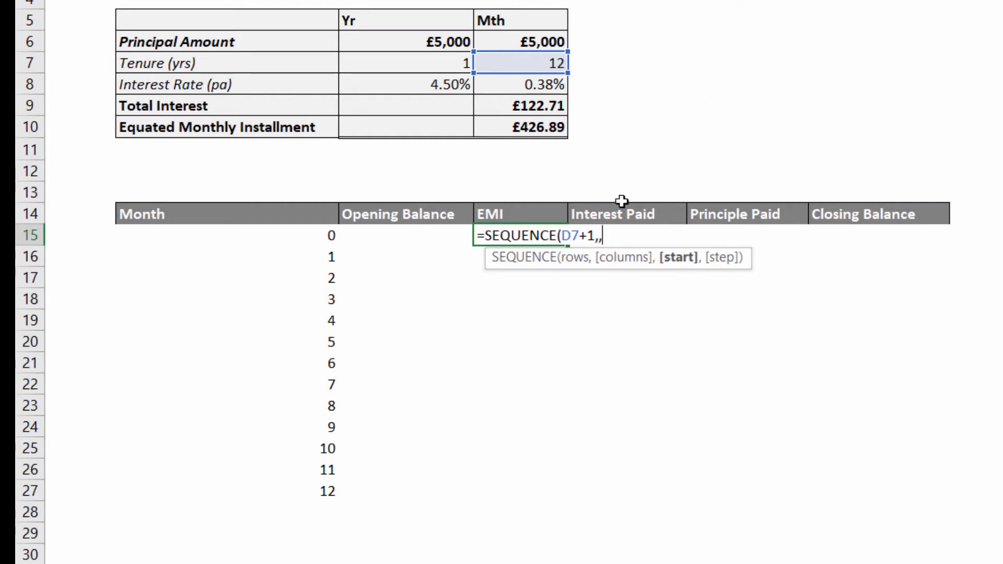
pyautogui.click(538, 127)
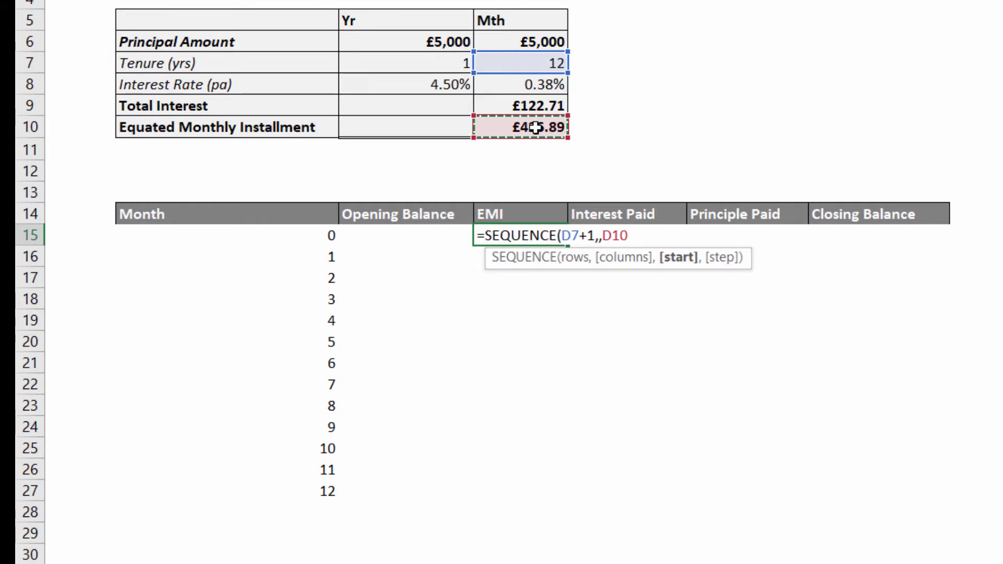
pyautogui.write(',0')
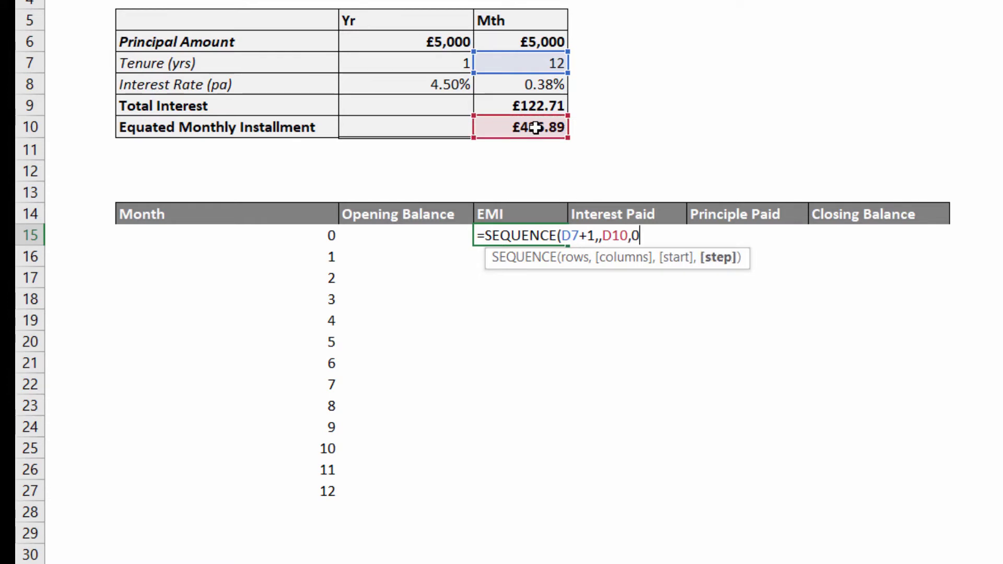
pyautogui.write(')')
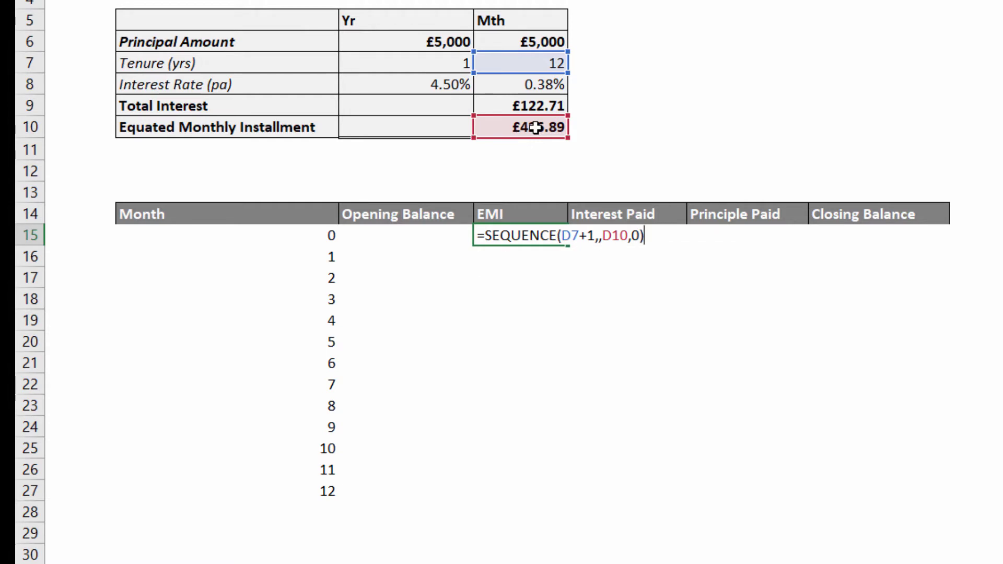
pyautogui.press('Return')
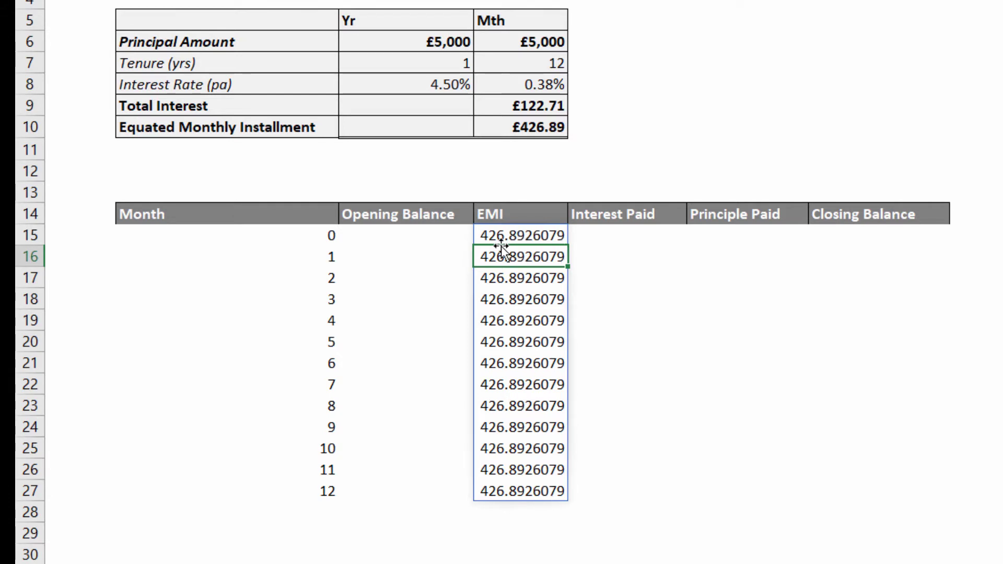
# Blank the EMI for month 0 by changing the D15 formula to =IF(B15#>0,SEQUENCE(D7+1,,D10,0),"").
pyautogui.doubleClick(519, 238)
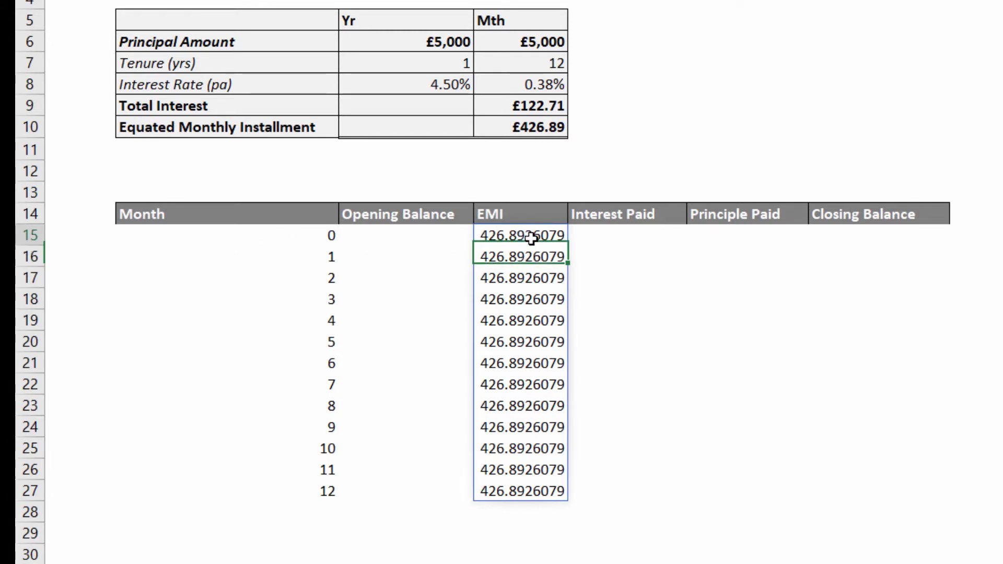
pyautogui.press('Left')
pyautogui.press('Left')
pyautogui.press('Left')
pyautogui.press('Left')
pyautogui.press('Left')
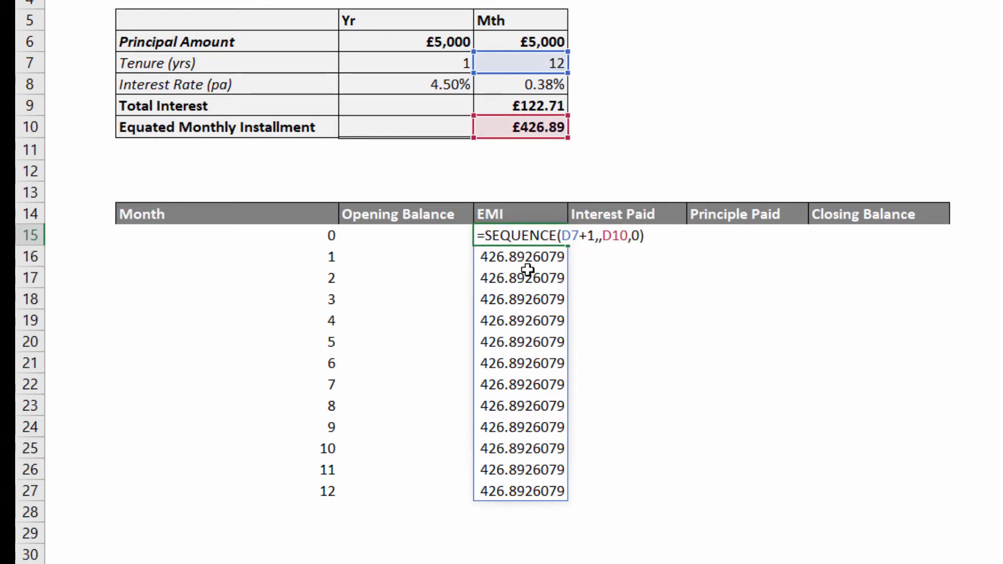
pyautogui.write('if(')
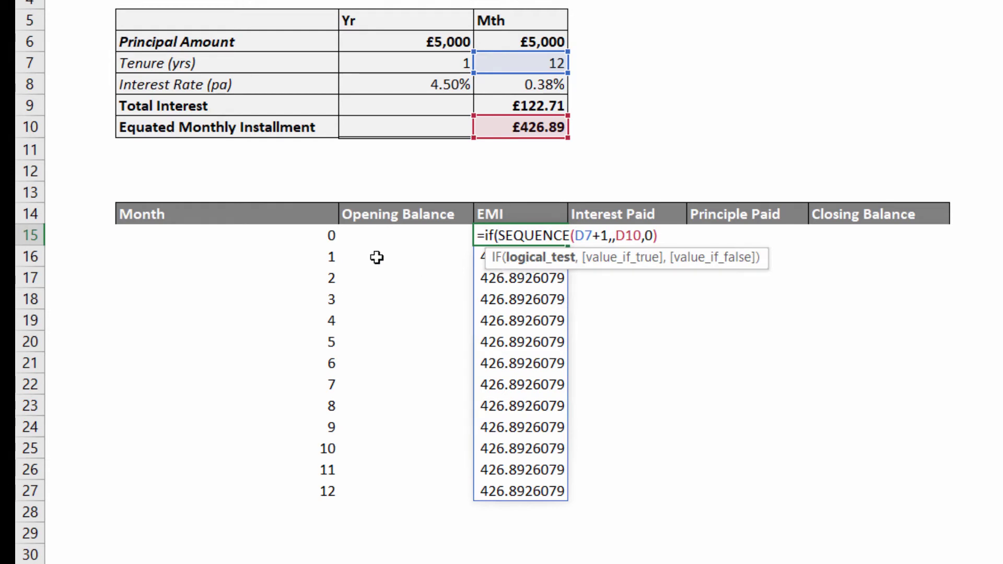
pyautogui.click(315, 236)
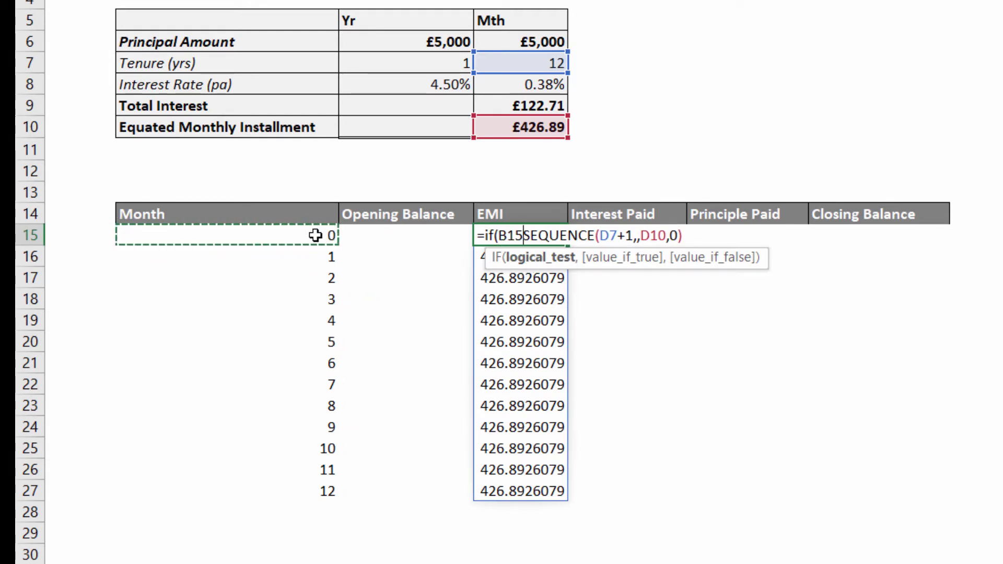
pyautogui.write('#')
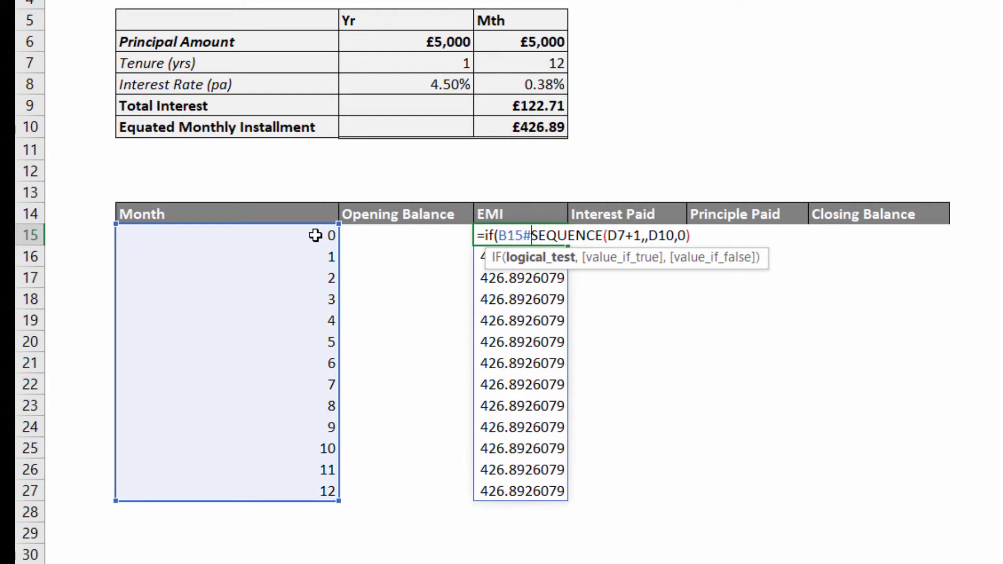
pyautogui.write('>0')
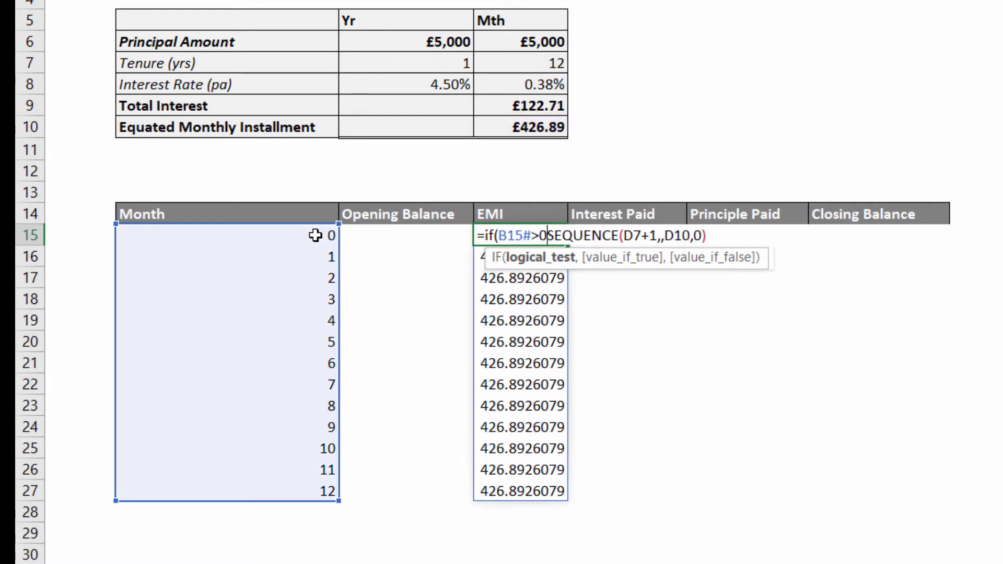
pyautogui.write(',')
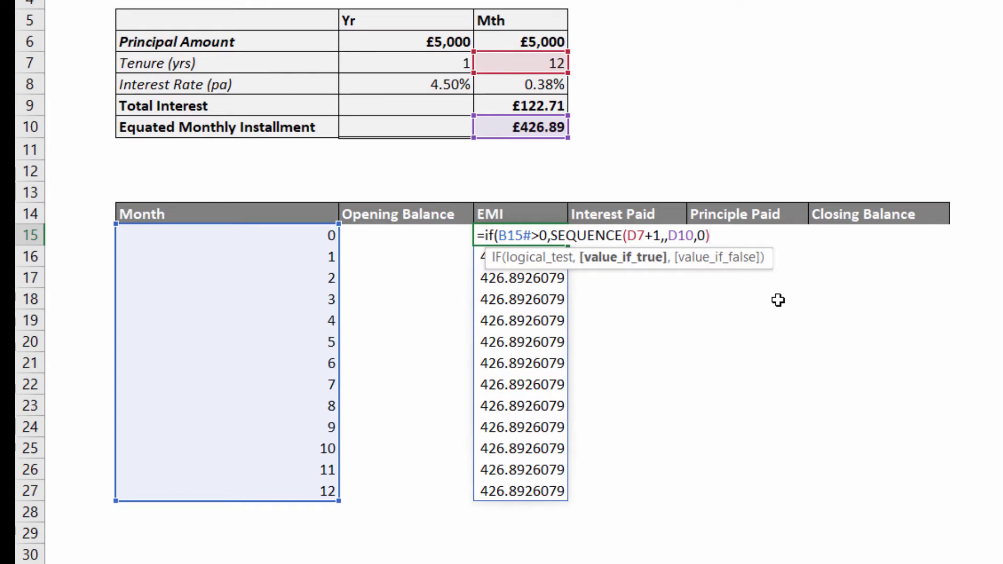
pyautogui.write(',')
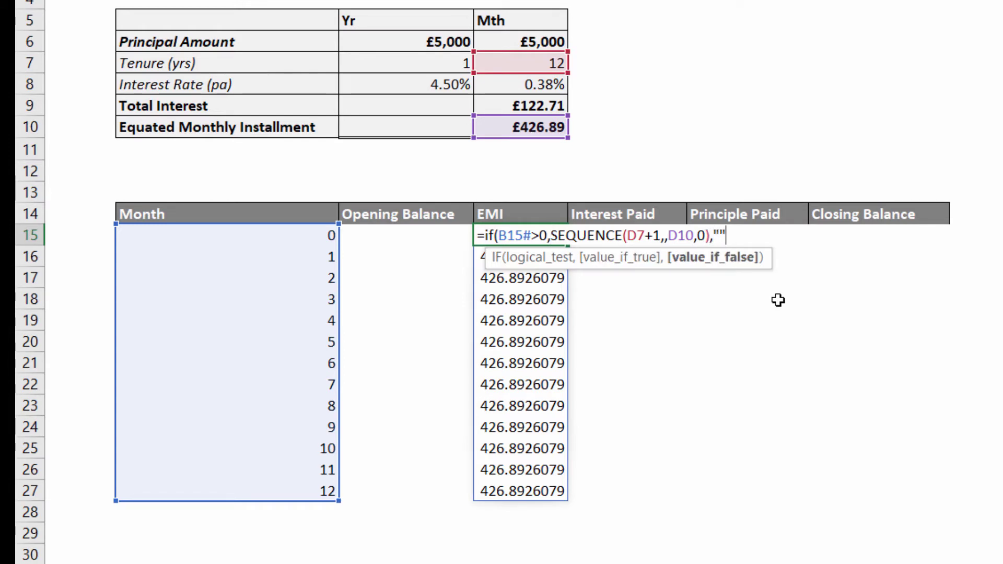
pyautogui.write('"")')
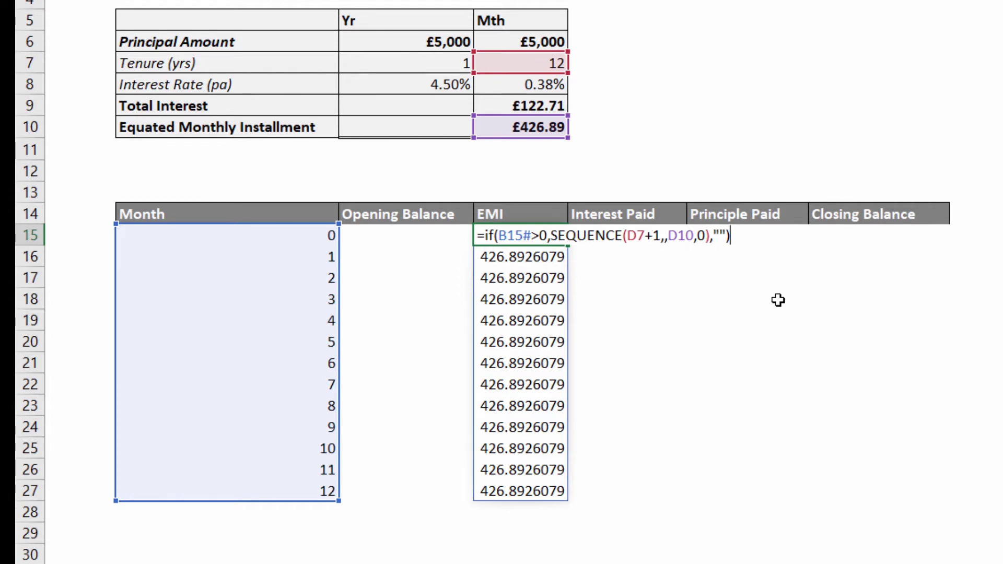
pyautogui.press('Return')
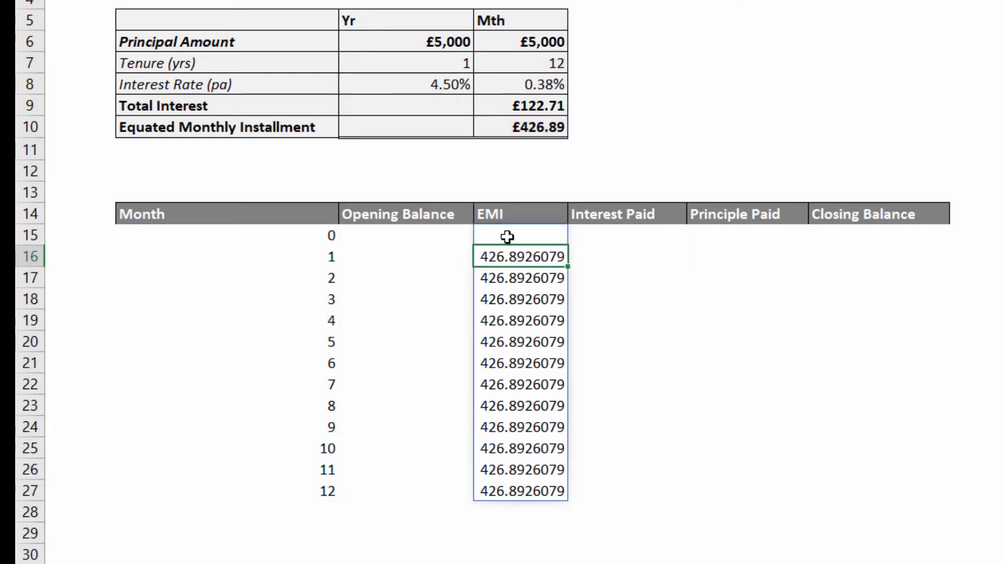
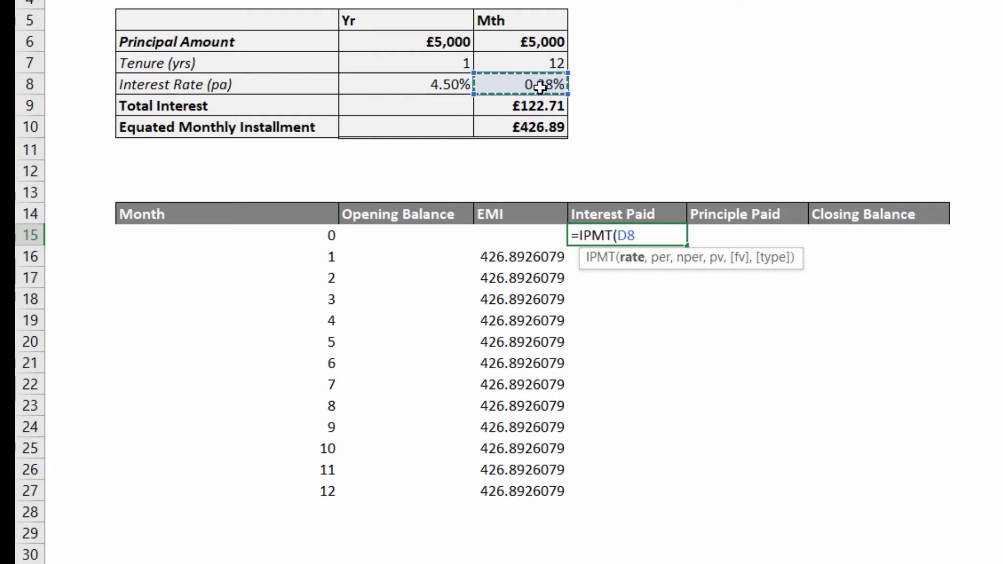
# Calculate the interest paid for all months by entering =IPMT(D8,B15#,D7,D6) in E15.
pyautogui.write(',')
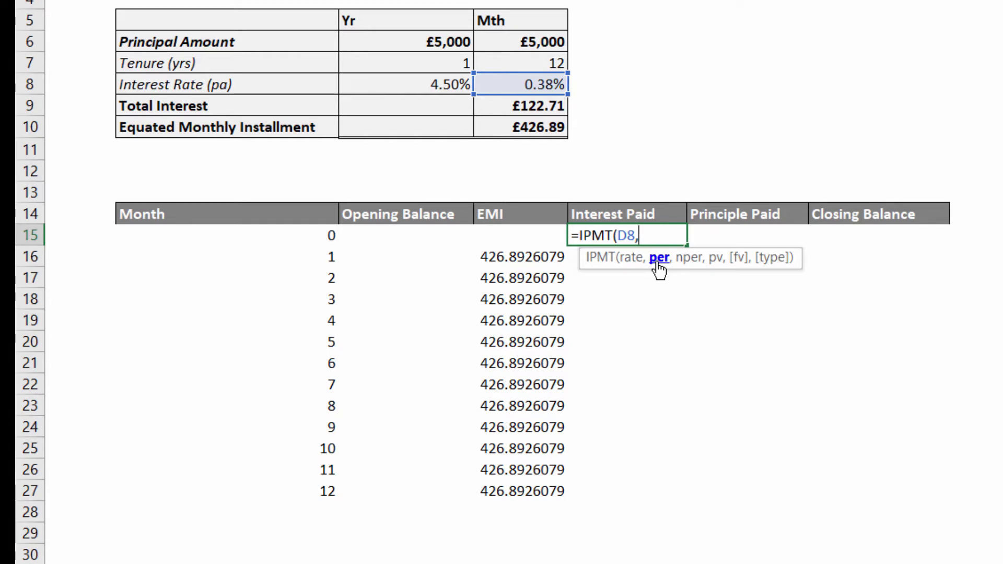
pyautogui.click(287, 236)
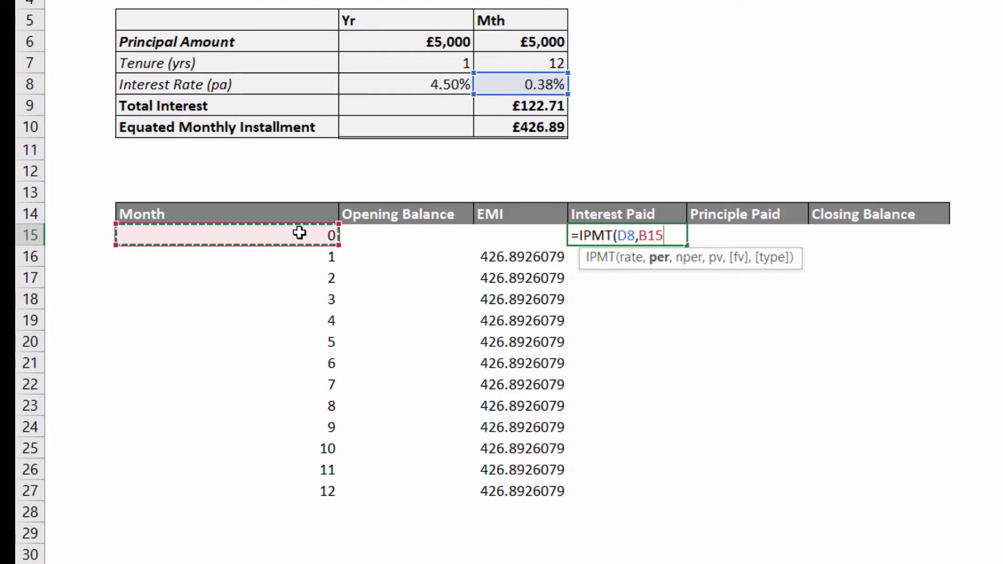
pyautogui.write('#')
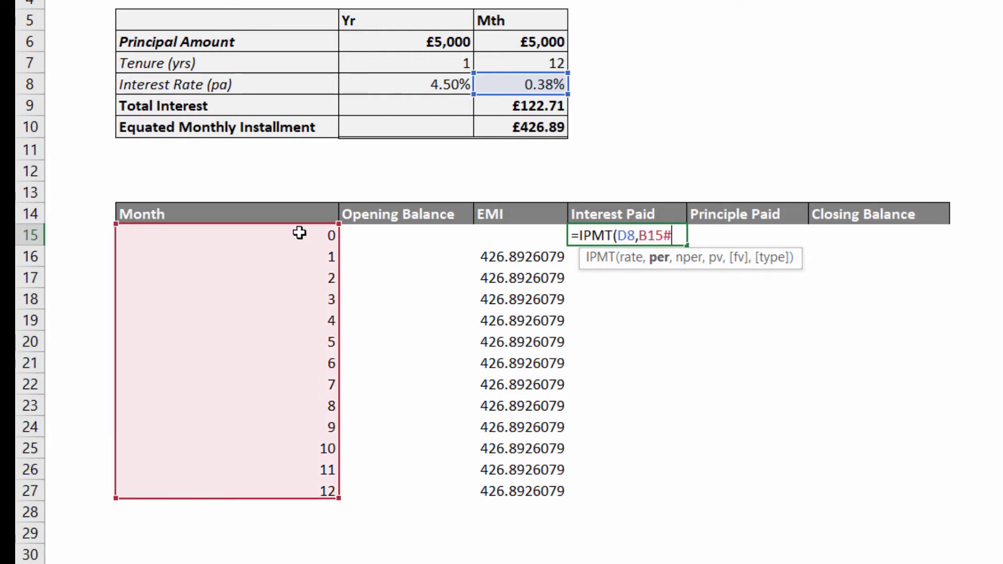
pyautogui.write(',')
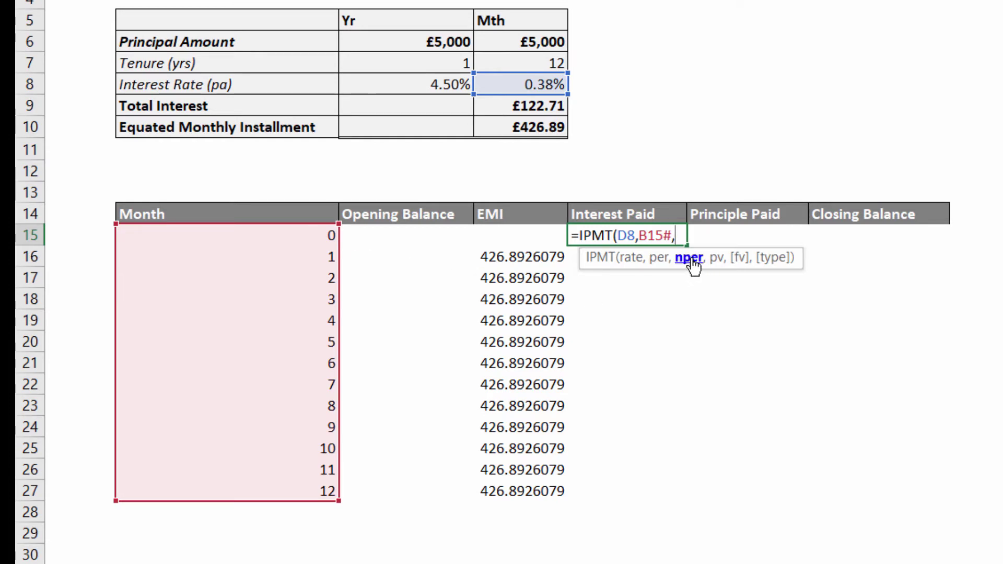
pyautogui.click(560, 63)
pyautogui.write(',')
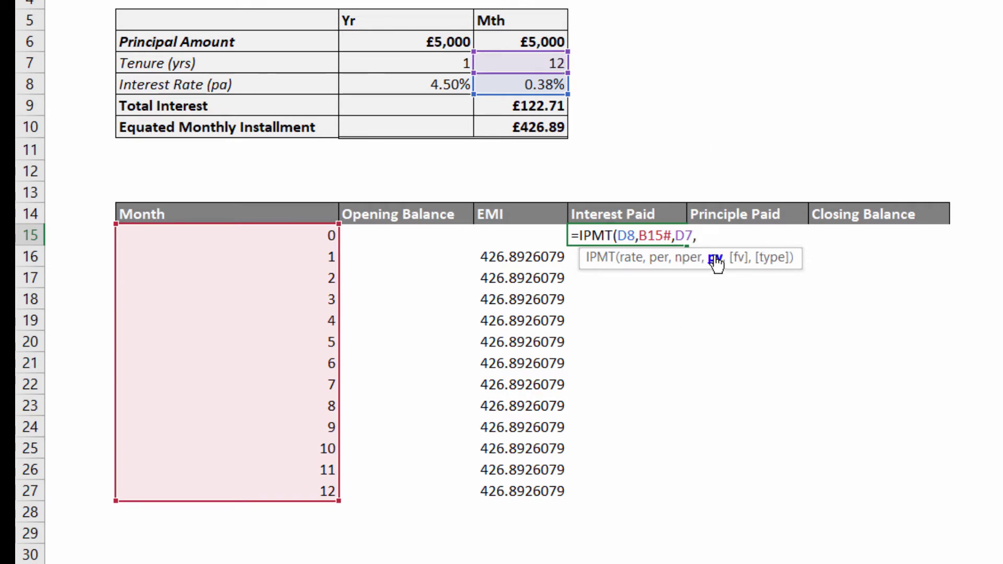
pyautogui.click(542, 41)
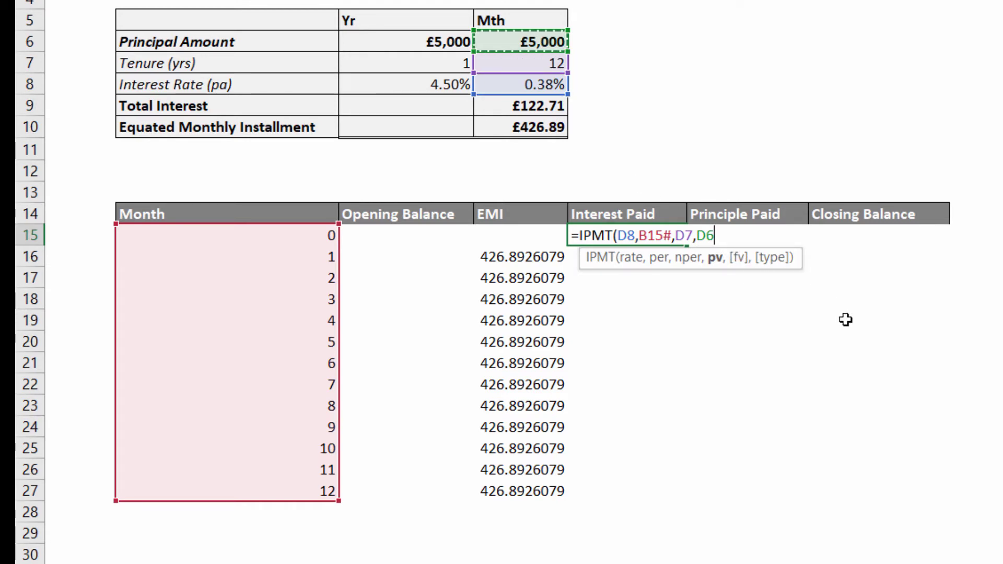
pyautogui.write(')')
pyautogui.press('Return')
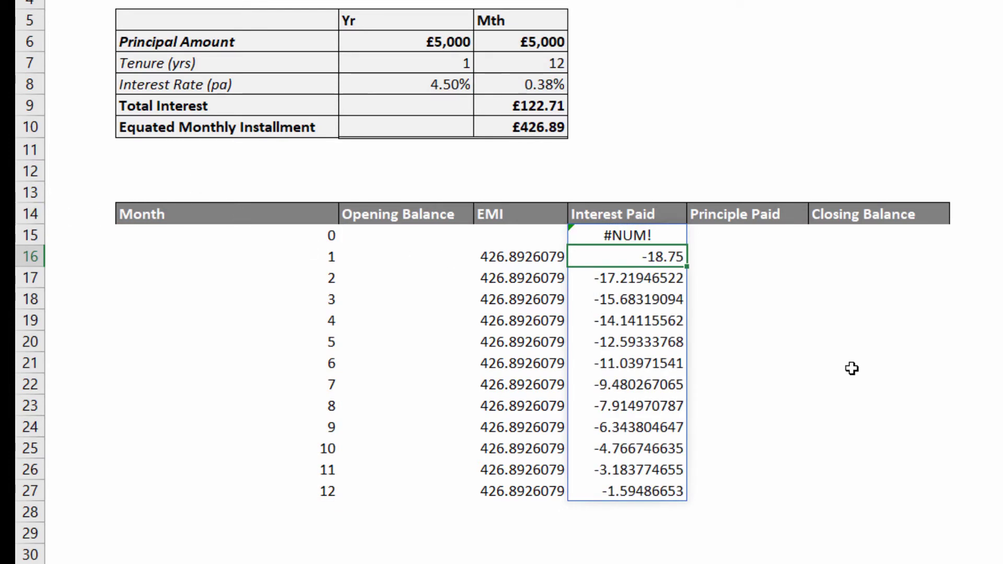
# Reverse the sign of the interest paid by changing the E15 formula to =-IPMT(D8,B15#,D7,D6).
pyautogui.doubleClick(652, 236)
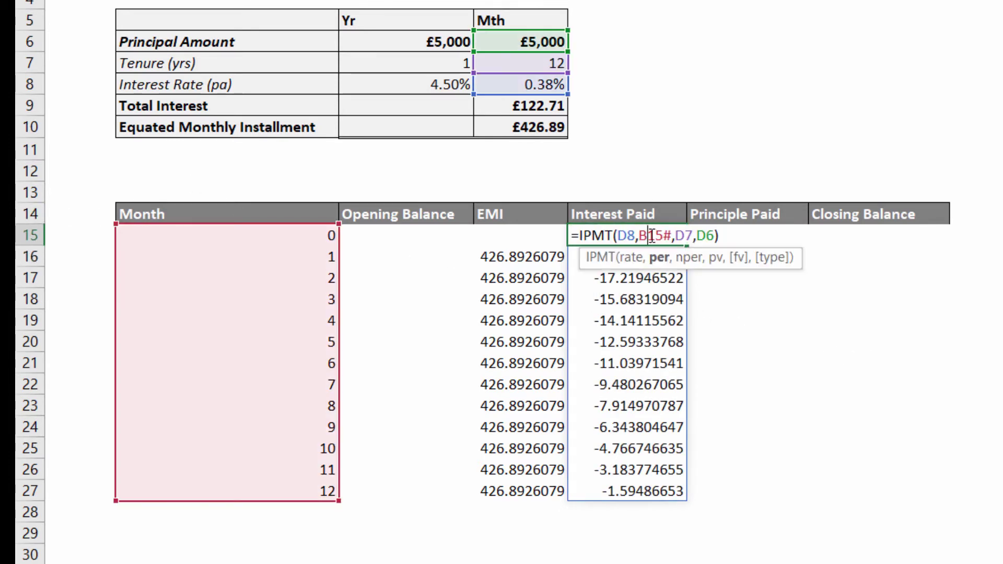
pyautogui.click(580, 237)
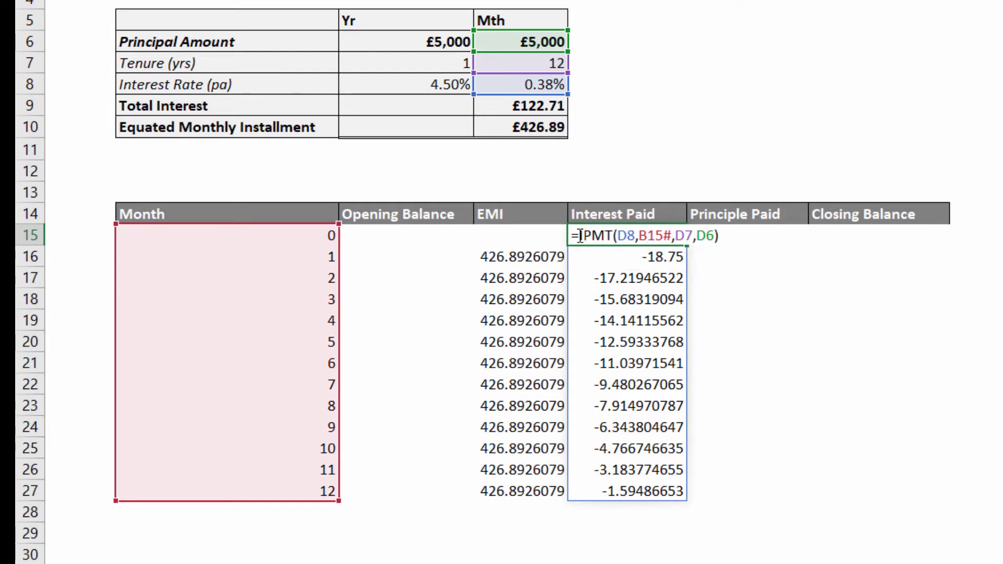
pyautogui.write('-')
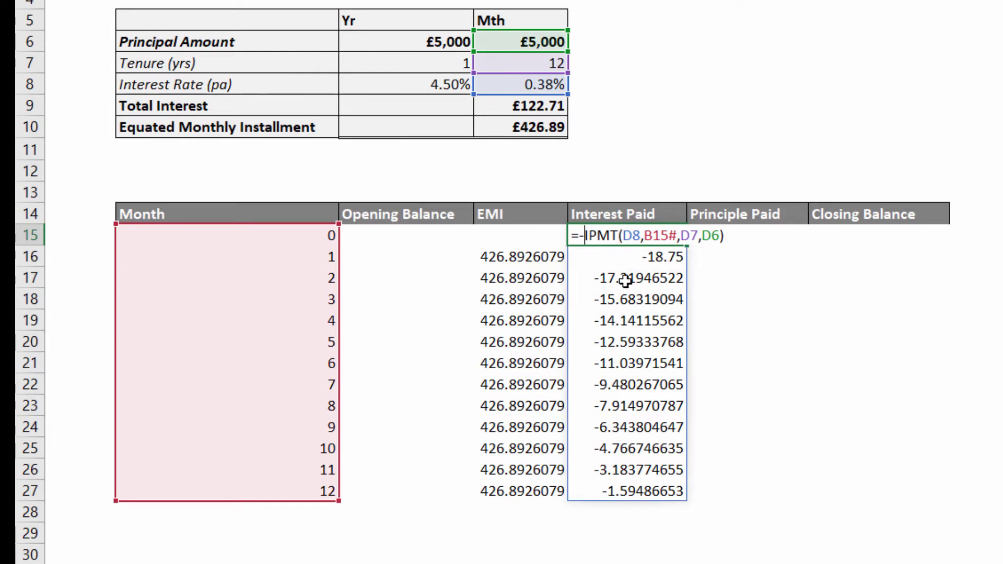
pyautogui.press('Return')
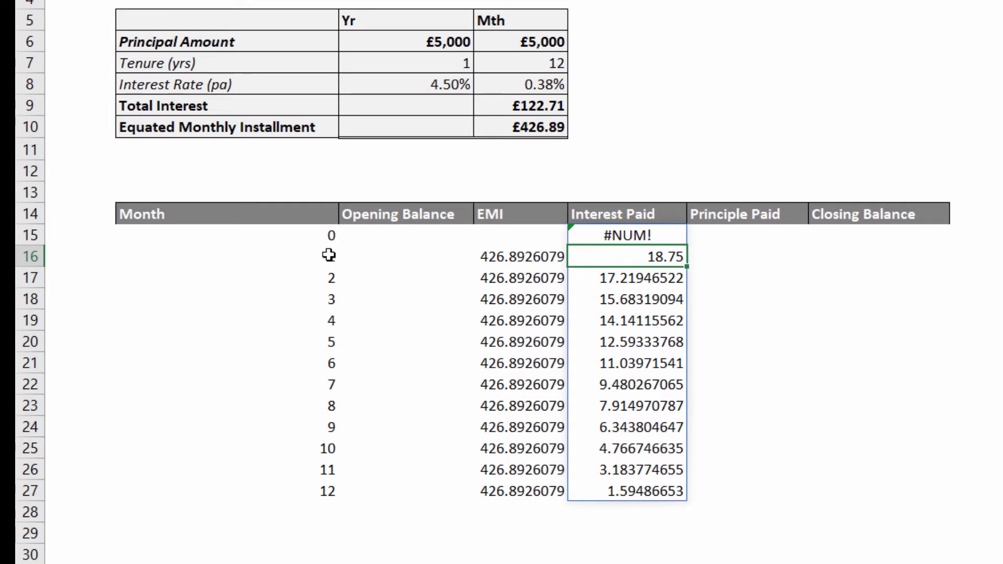
# Blank the interest paid for month 0 by changing the E15 formula to =IF(B15#>0,-IPMT(D8,B15#,D7,D6),"").
pyautogui.doubleClick(656, 236)
pyautogui.click(581, 236)
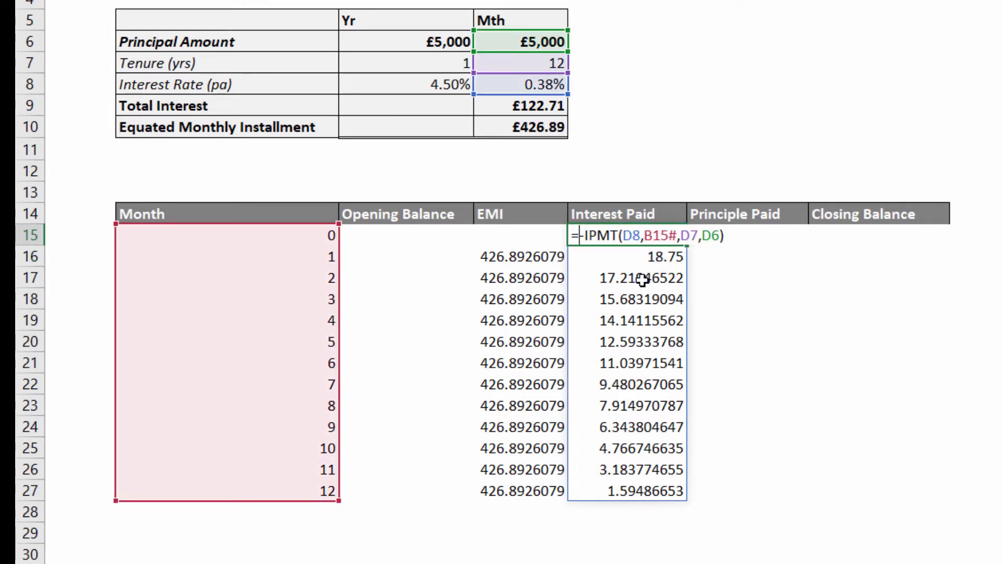
pyautogui.write('if(')
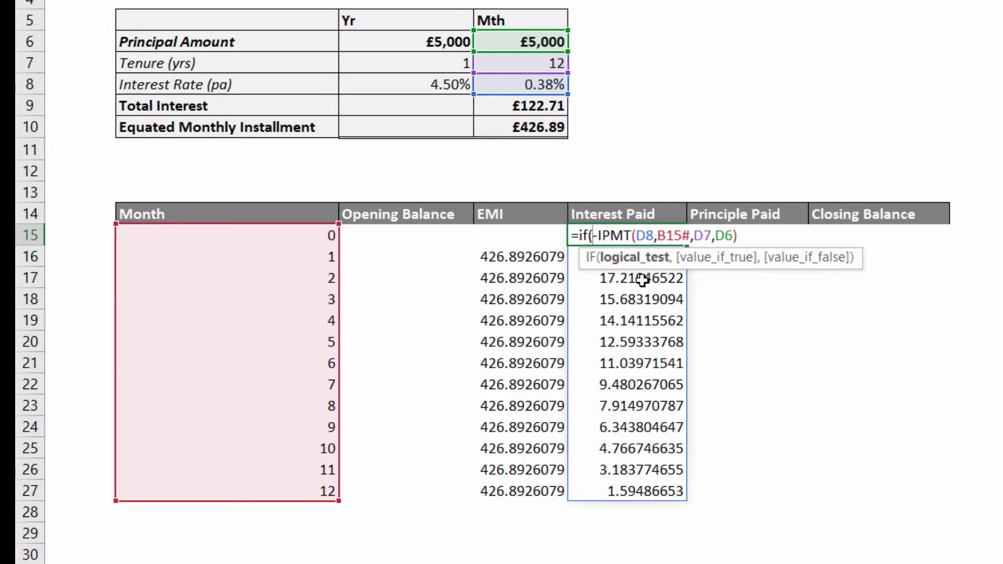
pyautogui.click(301, 237)
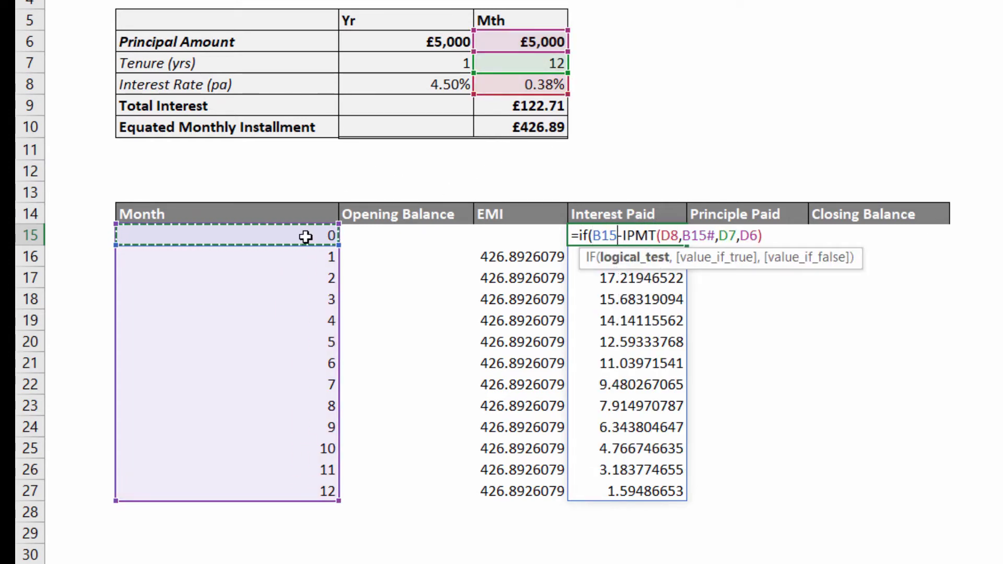
pyautogui.write('#>0')
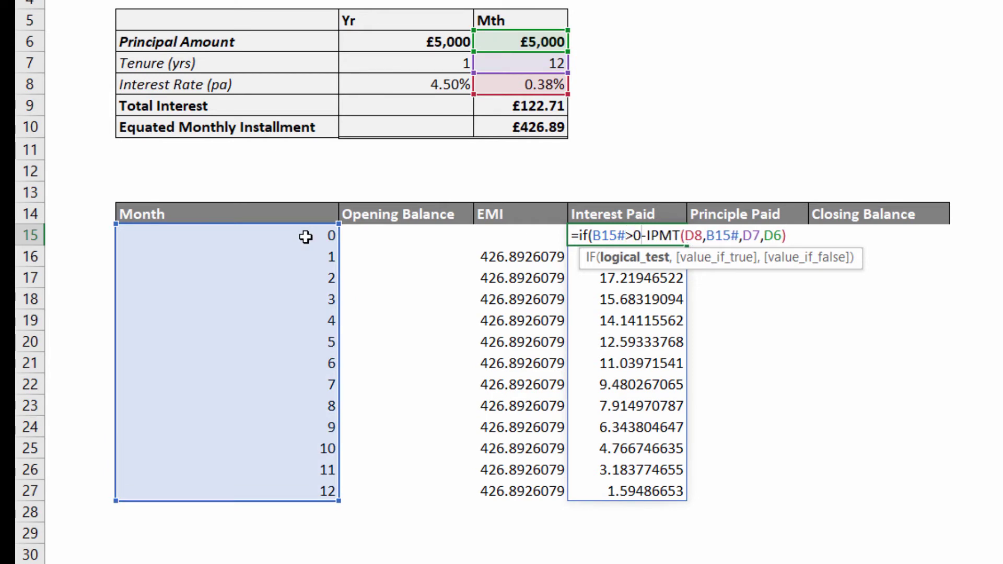
pyautogui.write(',')
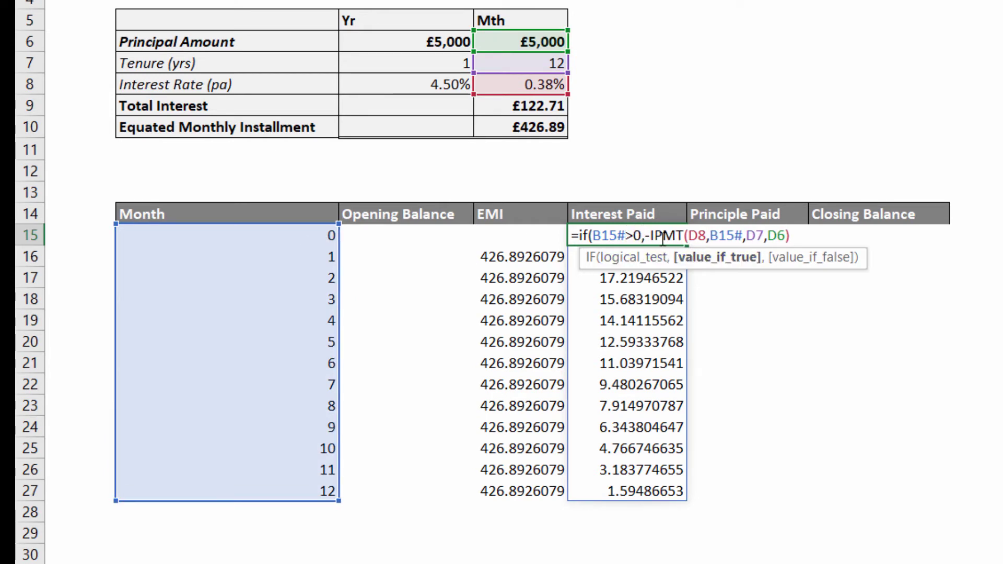
pyautogui.click(791, 236)
pyautogui.write(',')
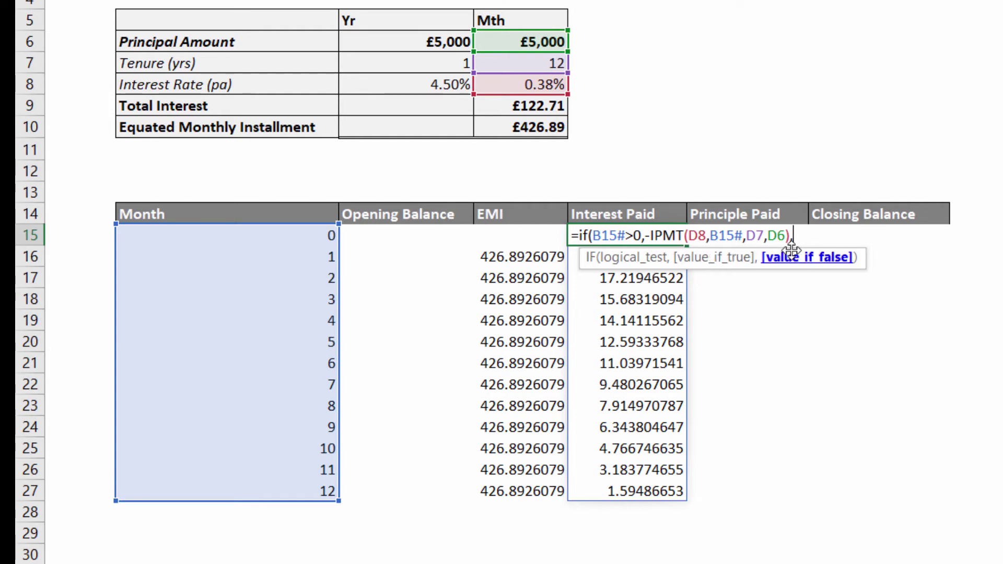
pyautogui.write('"")')
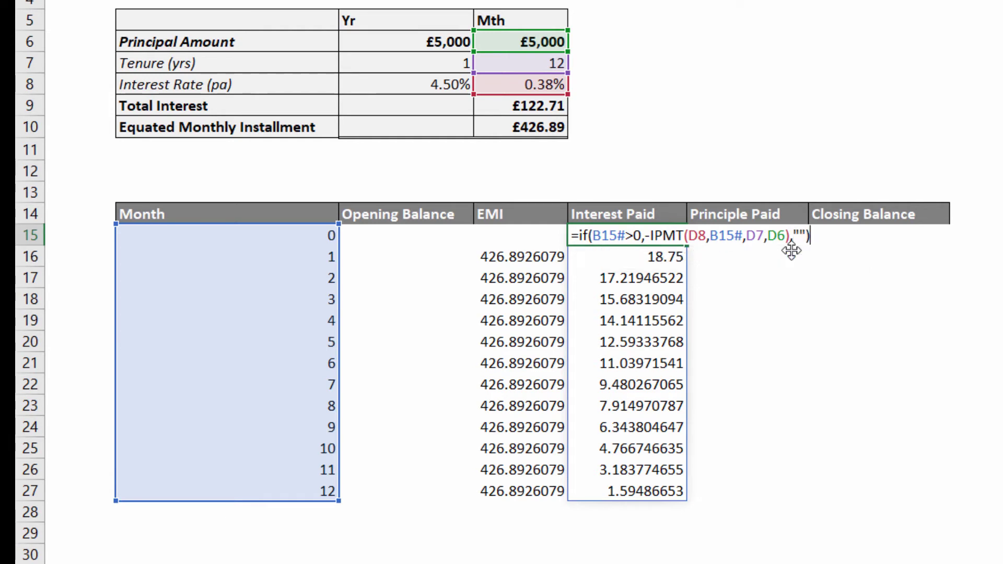
pyautogui.press('Return')
# Calculate the principal paid for all months as positive amounts by entering =-PPMT(D8,B15#,D7,D6) in F15.
pyautogui.click(755, 240)
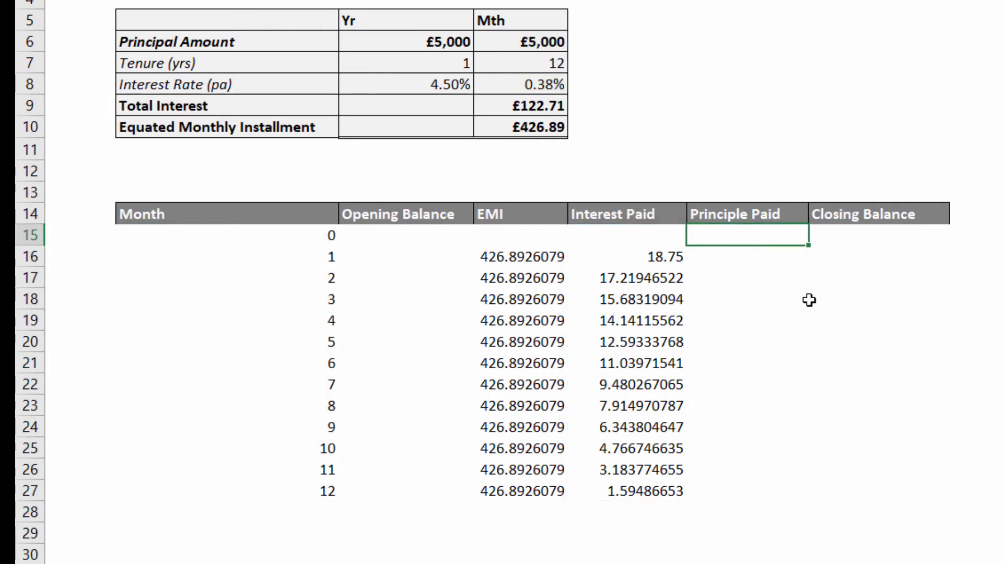
pyautogui.write('=p')
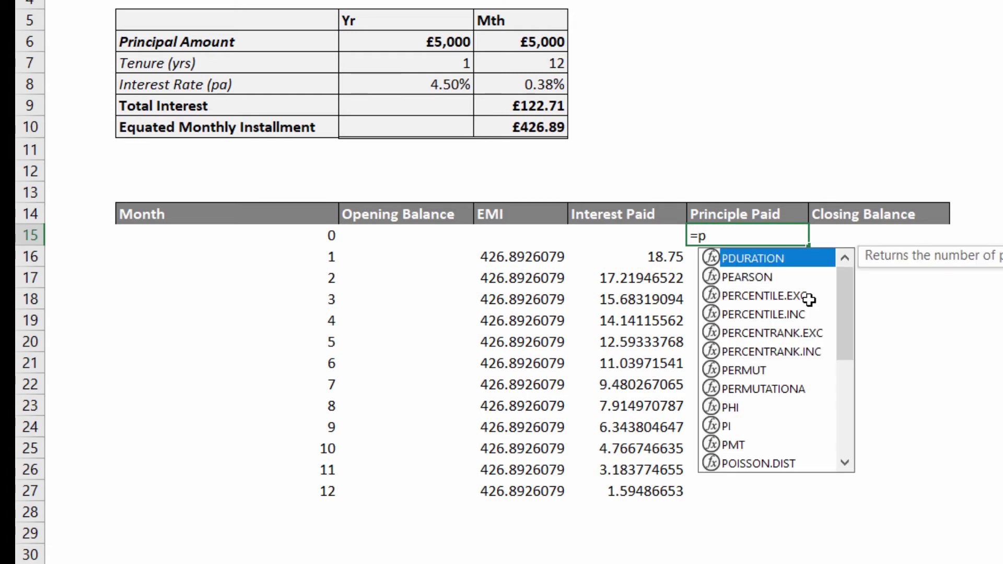
pyautogui.write('pmt(')
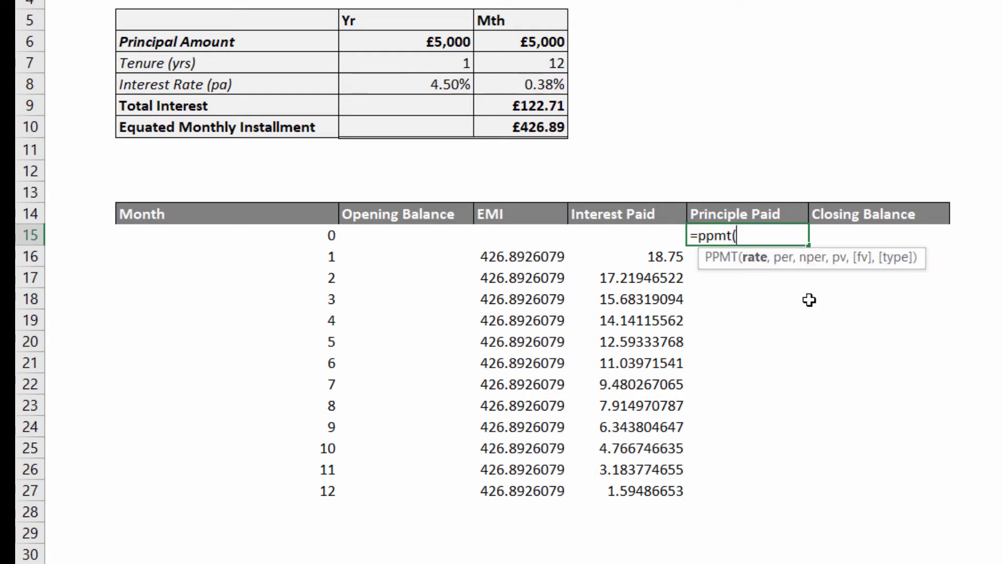
pyautogui.click(535, 83)
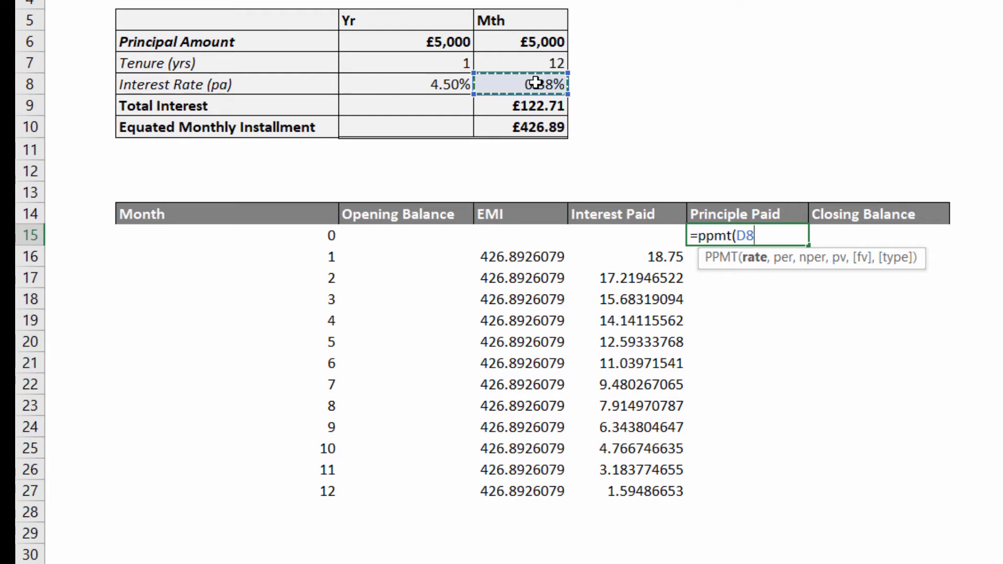
pyautogui.write(',')
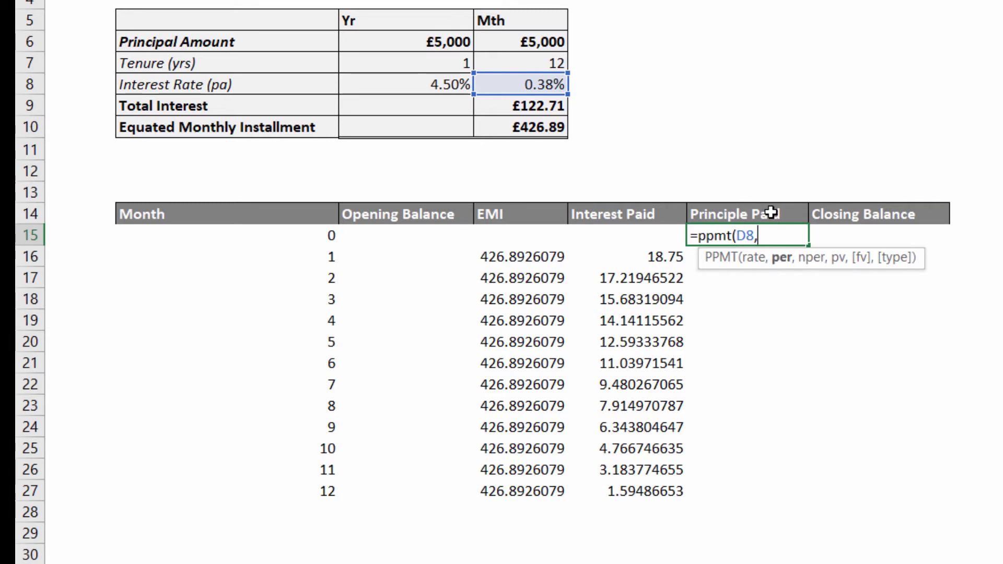
pyautogui.click(316, 233)
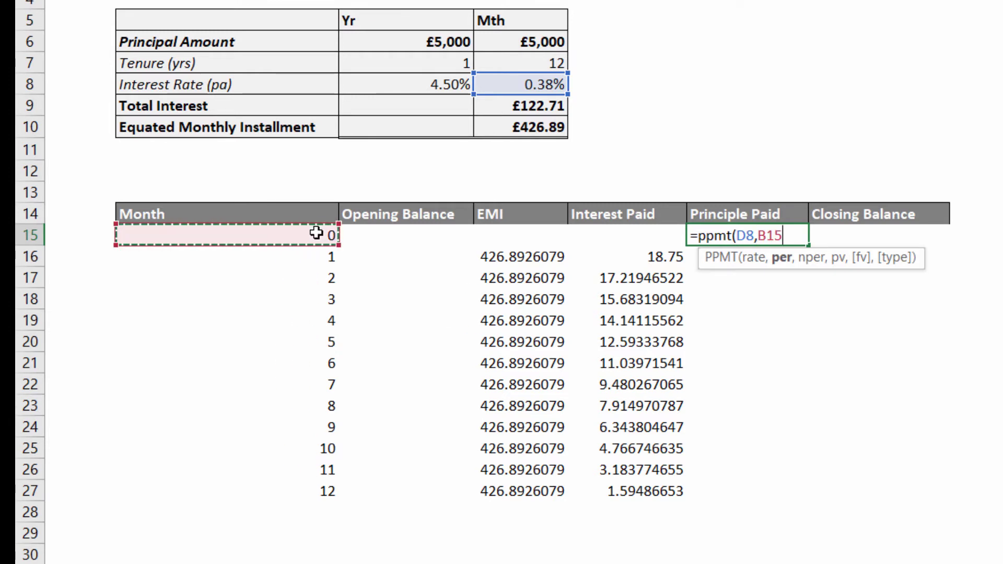
pyautogui.write('#')
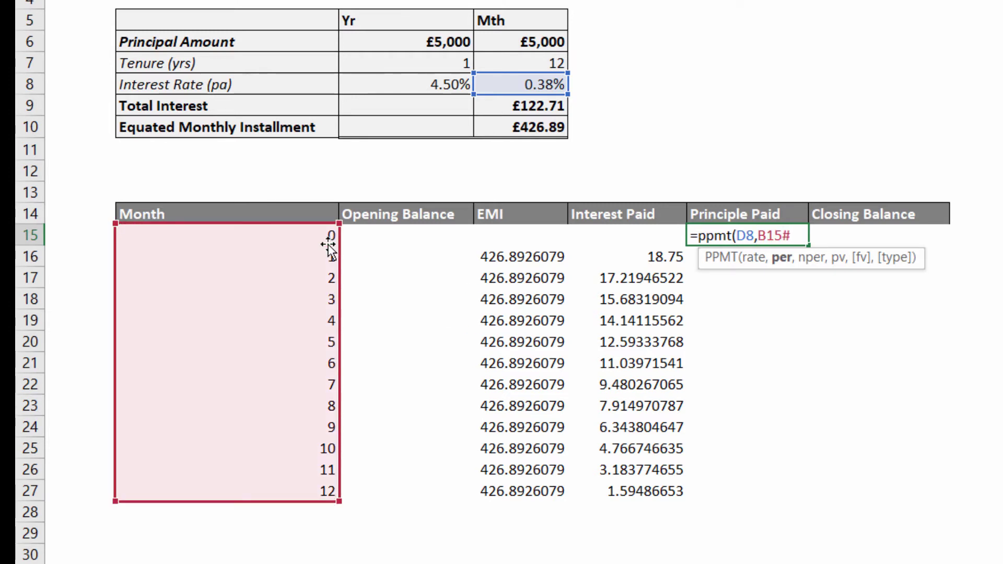
pyautogui.write(',')
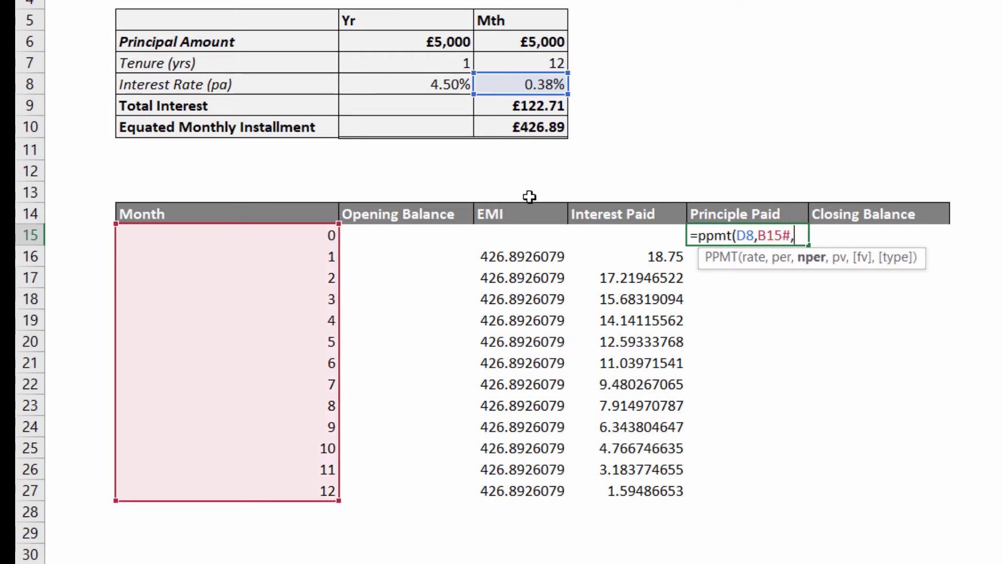
pyautogui.click(541, 61)
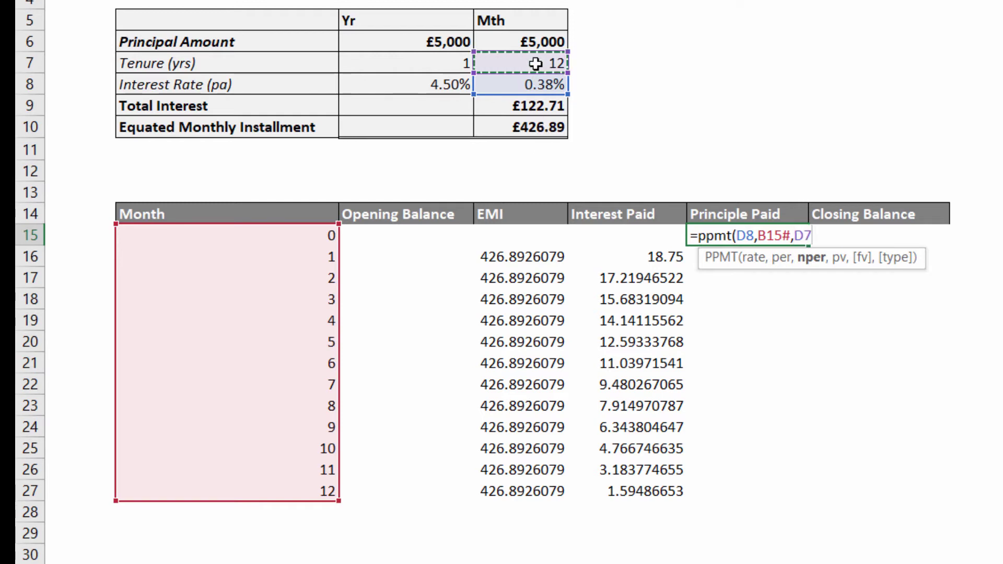
pyautogui.write(',')
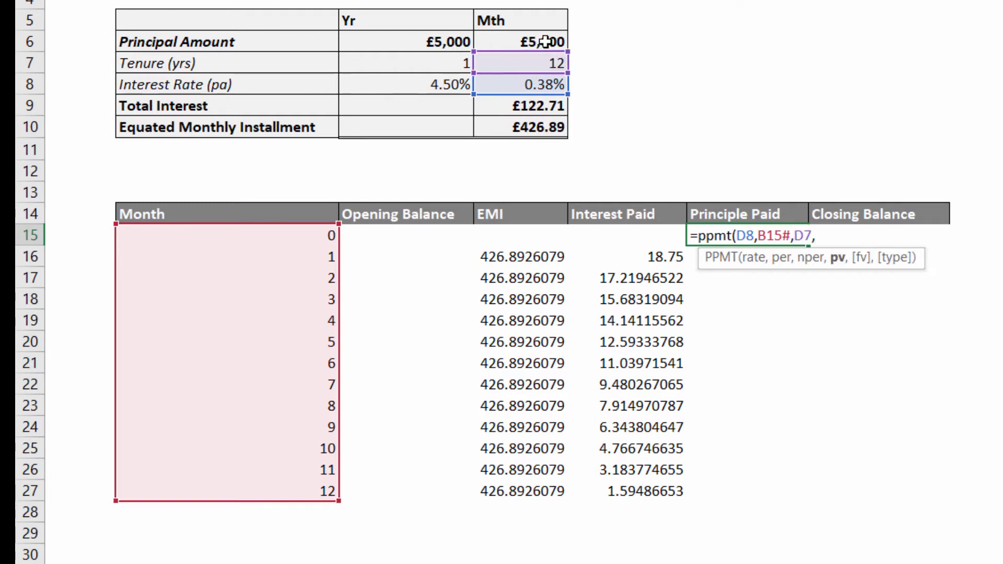
pyautogui.click(545, 42)
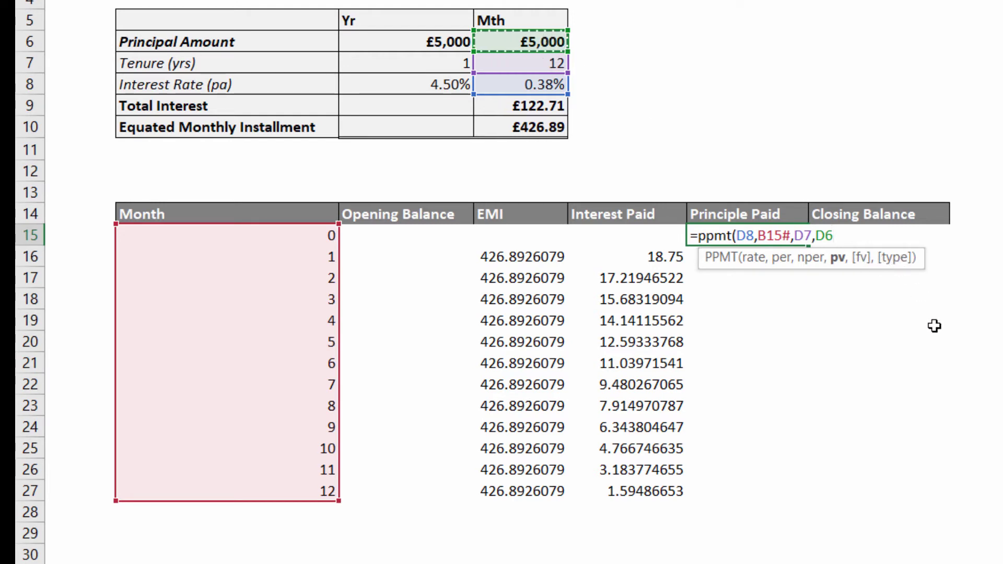
pyautogui.write(')')
pyautogui.click(701, 235)
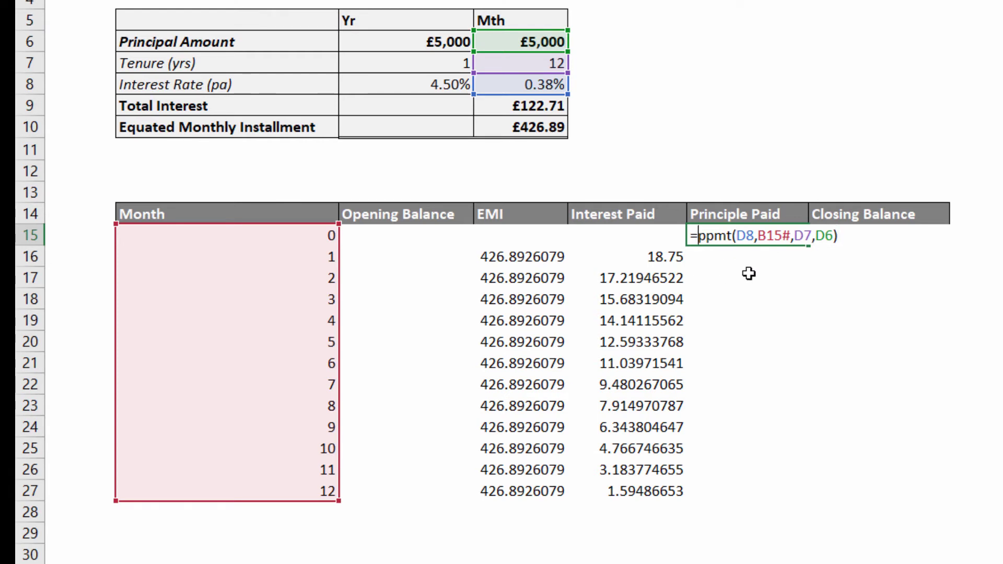
pyautogui.write('-')
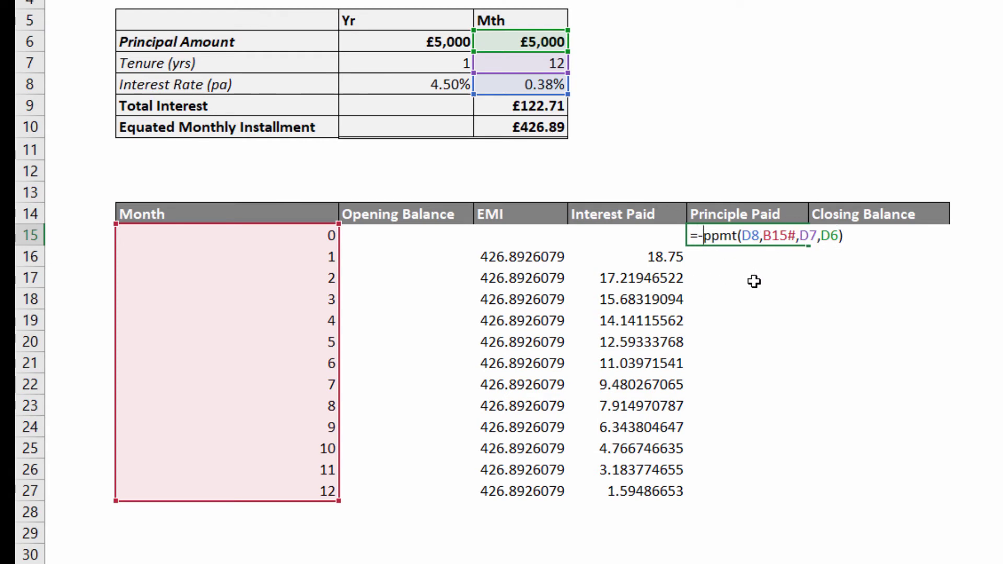
pyautogui.press('Return')
# Blank the principal paid for month 0 by changing the F15 formula to =IF(B15#>0,-PPMT(D8,B15#,D7,D6),"").
pyautogui.click(748, 236)
pyautogui.press('F2')
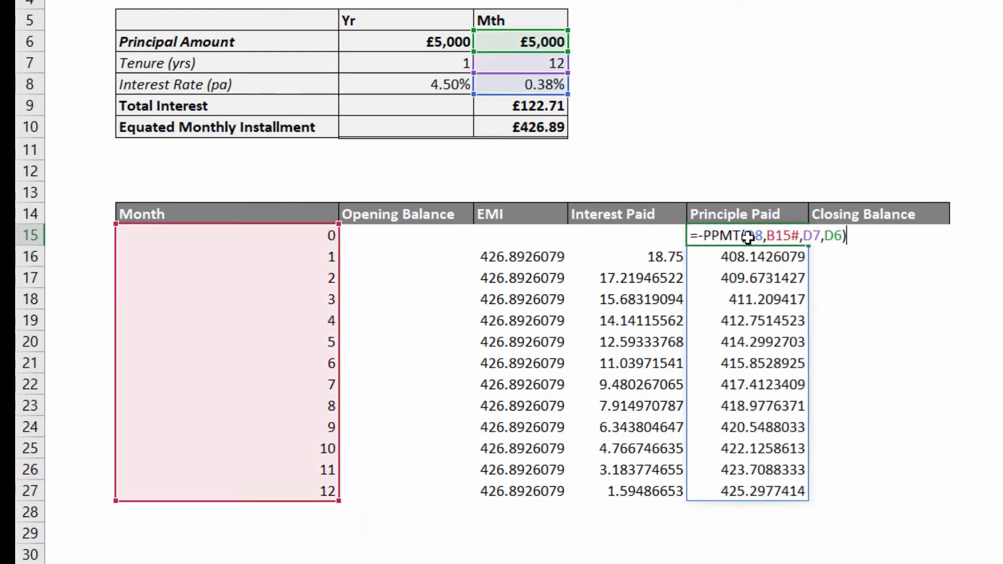
pyautogui.click(748, 236)
pyautogui.click(699, 235)
pyautogui.write('if(')
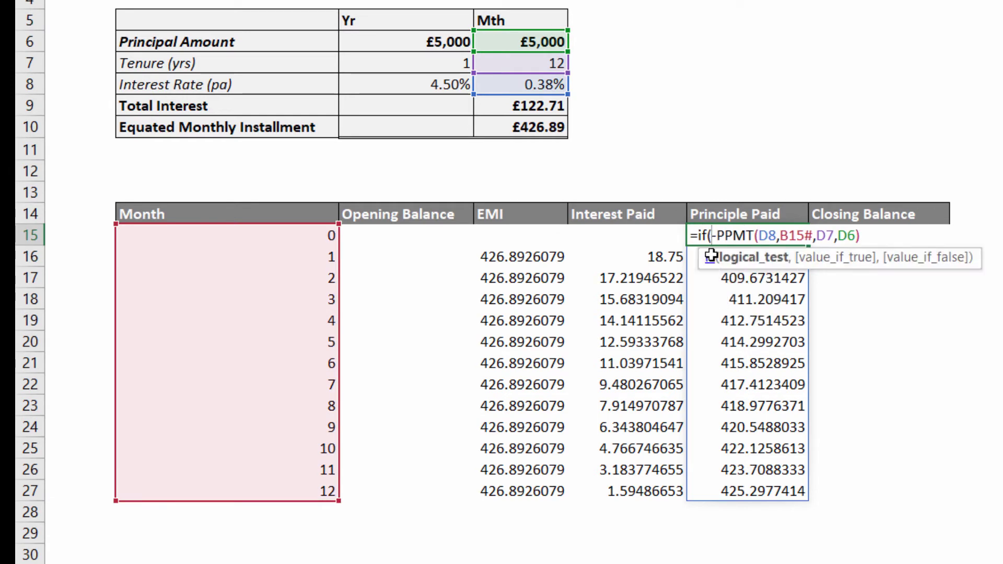
pyautogui.click(283, 233)
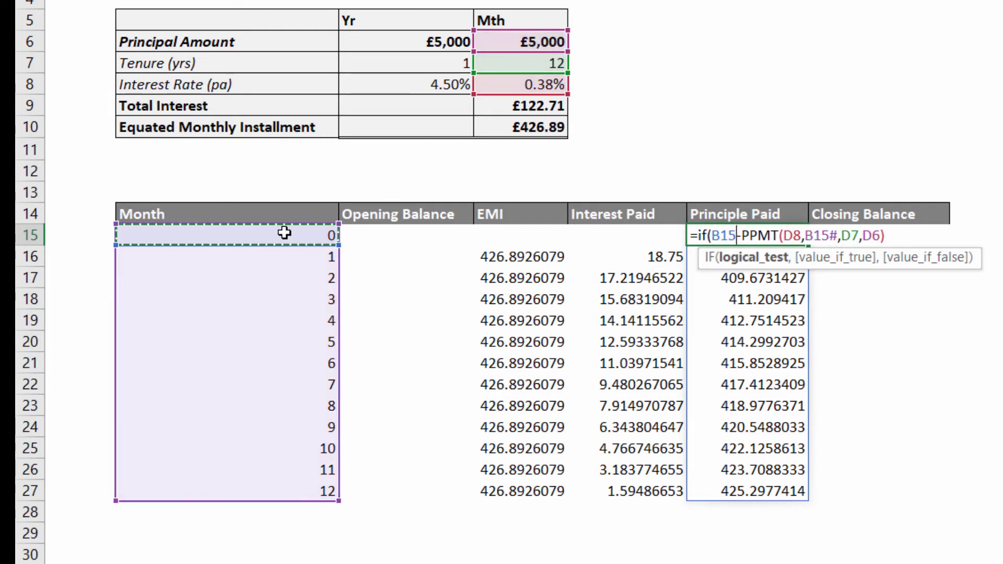
pyautogui.write('#>0')
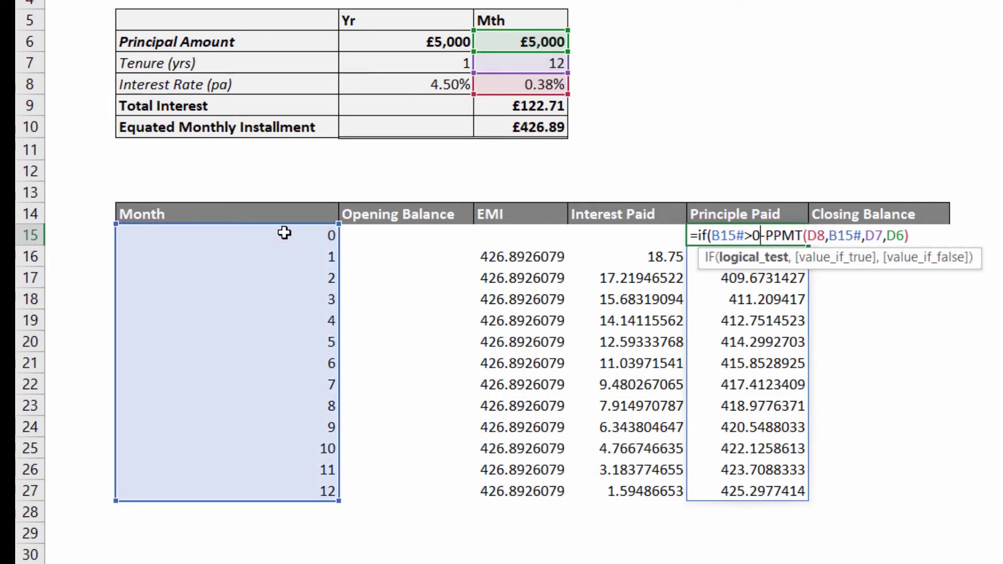
pyautogui.write(',')
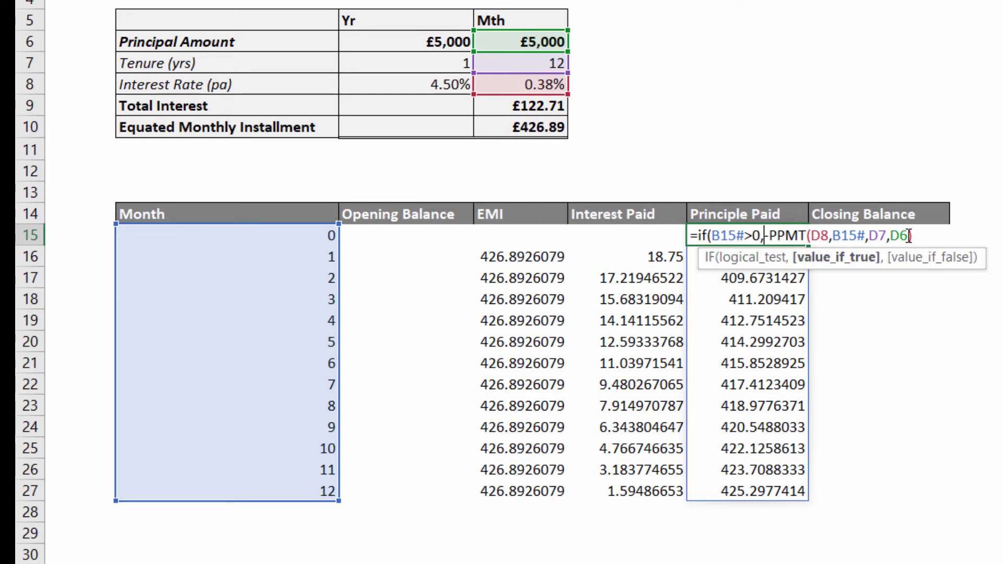
pyautogui.write(',')
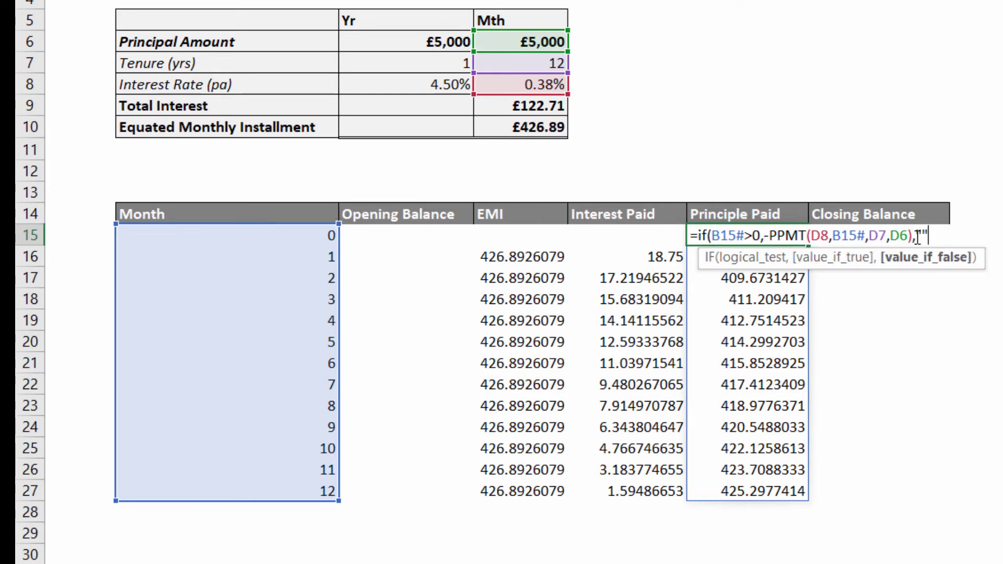
pyautogui.write('"")')
pyautogui.press('Return')
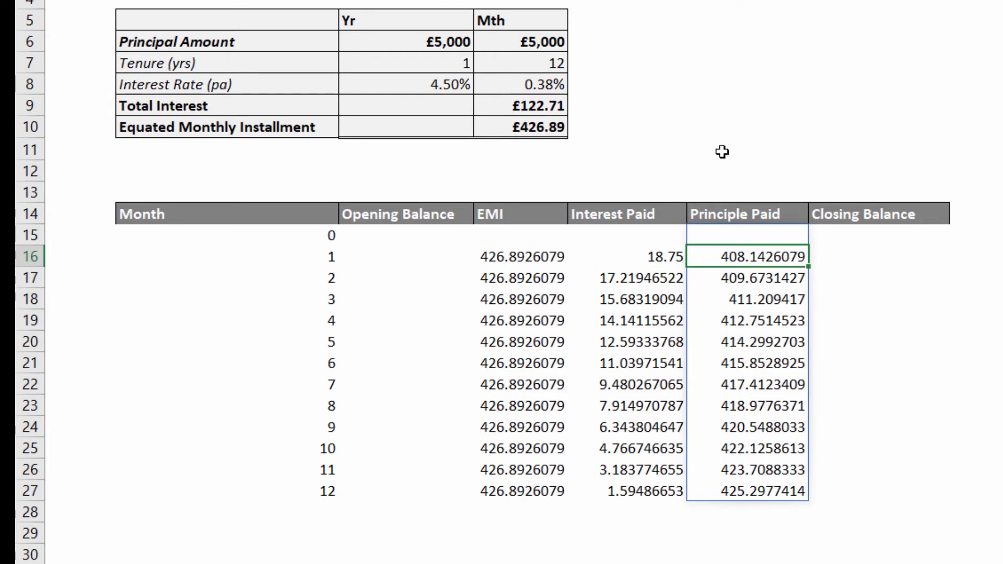
pyautogui.click(843, 262)
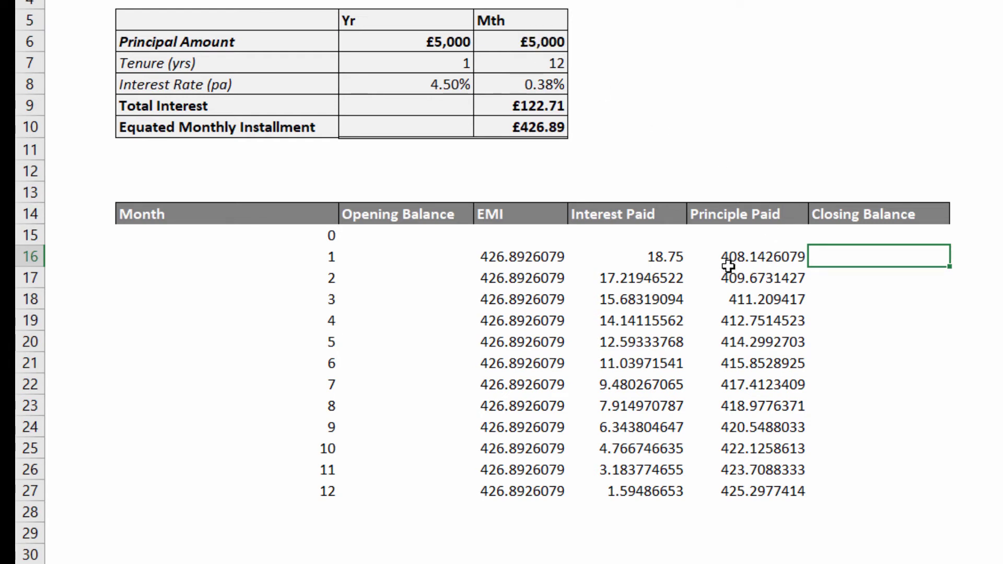
pyautogui.click(867, 286)
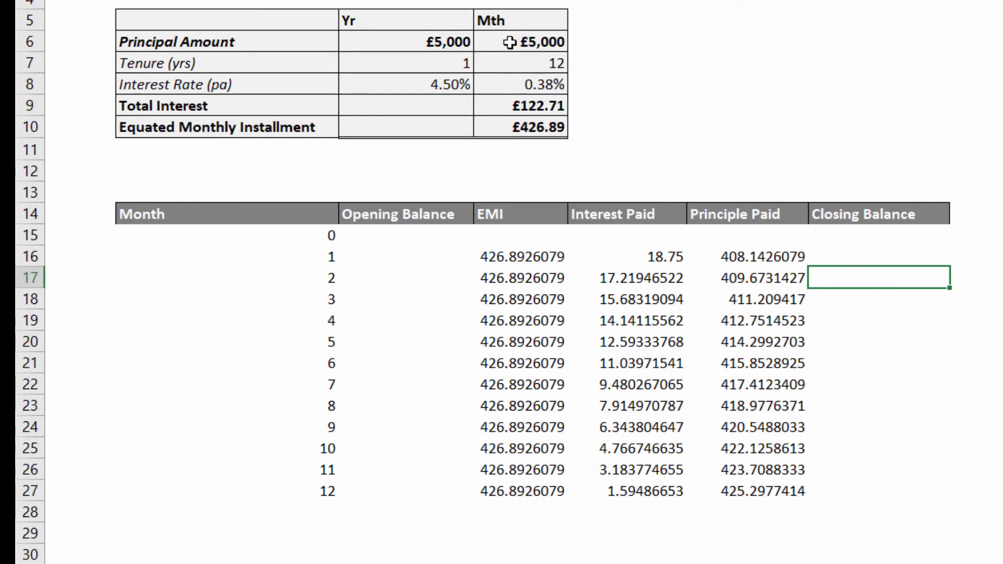
pyautogui.moveTo(771, 258); pyautogui.dragTo(769, 278)
pyautogui.click(864, 303)
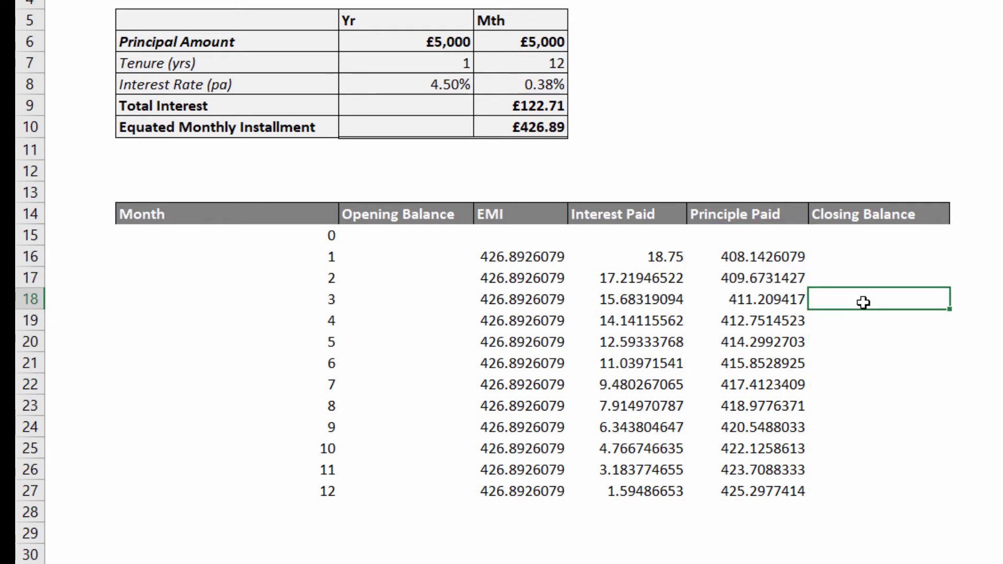
pyautogui.moveTo(786, 258); pyautogui.dragTo(785, 303)
# Accumulate the principal paid per month by entering =SUBTOTAL(9,OFFSET(F15,,,B15#+1)) in G15, and check month 2 against F16:F17.
pyautogui.click(867, 302)
pyautogui.press('Up')
pyautogui.press('Up')
pyautogui.press('Up')
pyautogui.write('=')
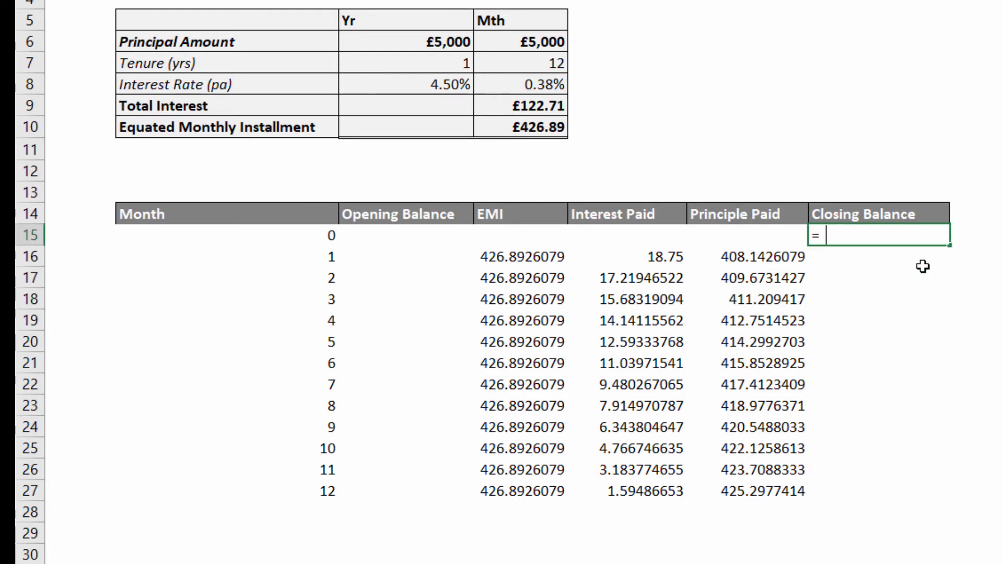
pyautogui.write('subto')
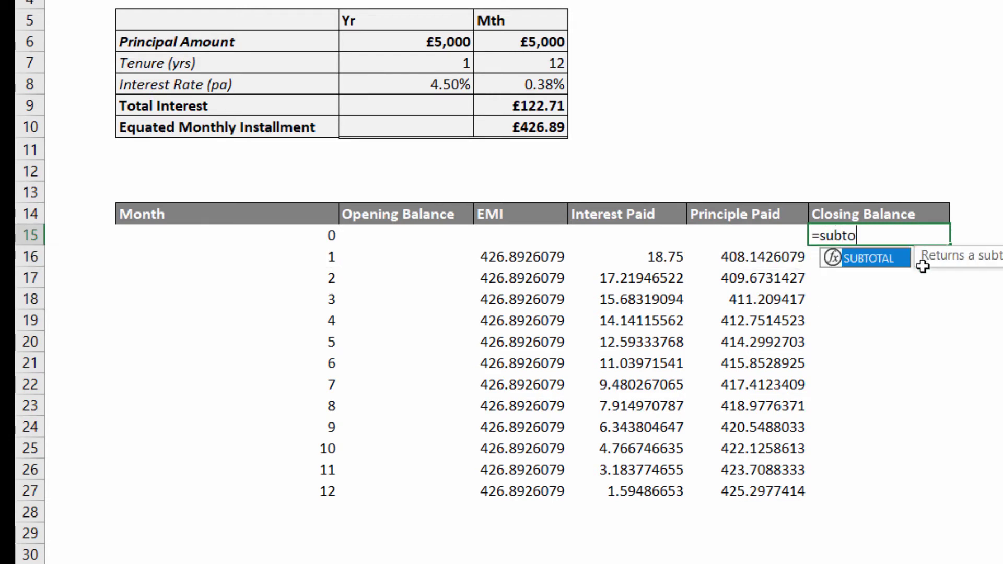
pyautogui.write('tal(')
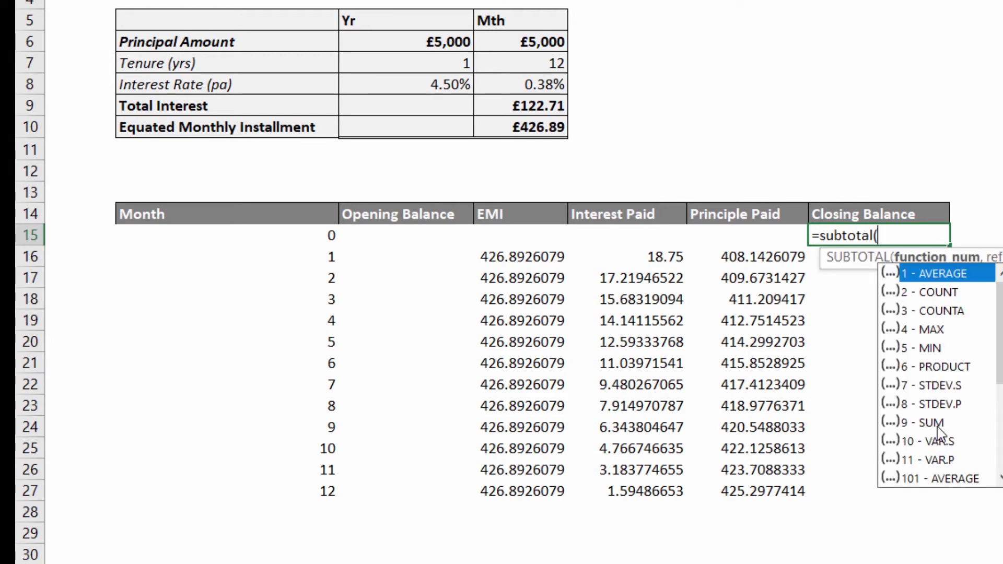
pyautogui.write('9,')
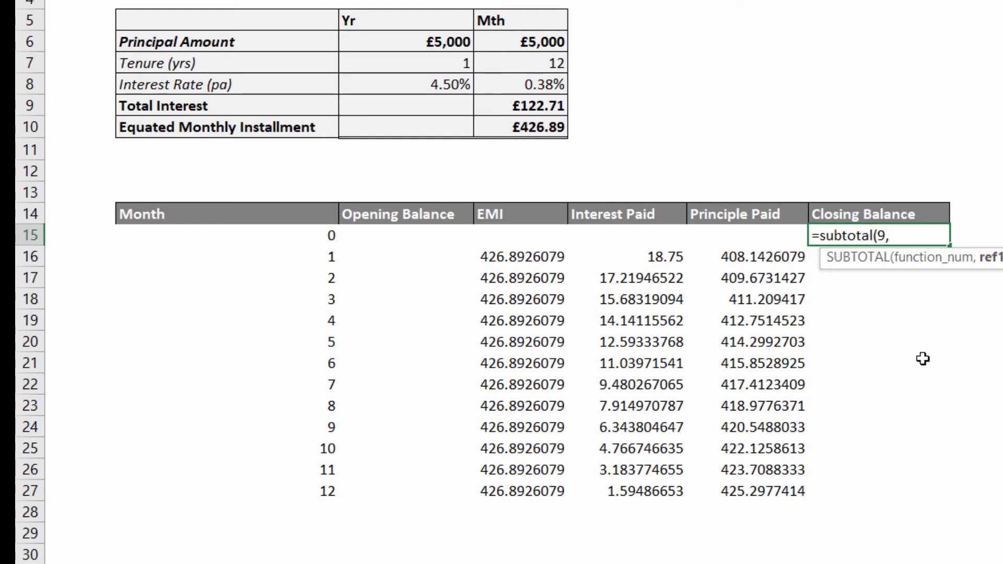
pyautogui.write('offset')
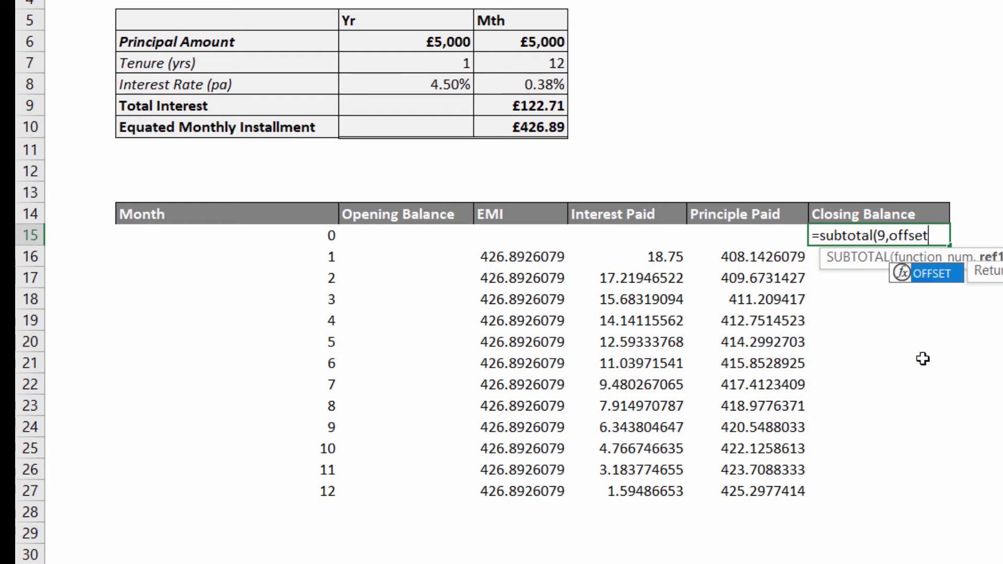
pyautogui.write('(')
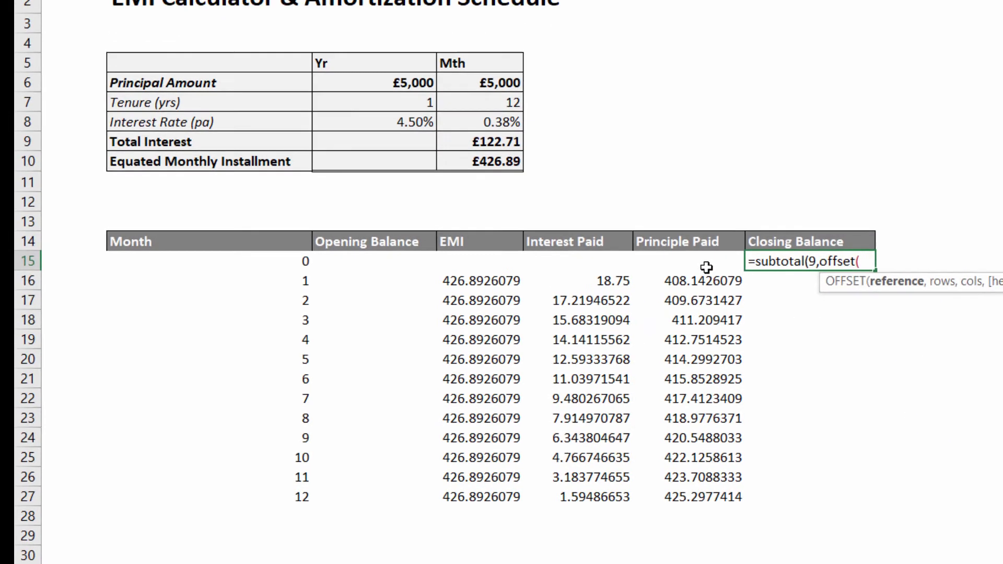
pyautogui.click(643, 285)
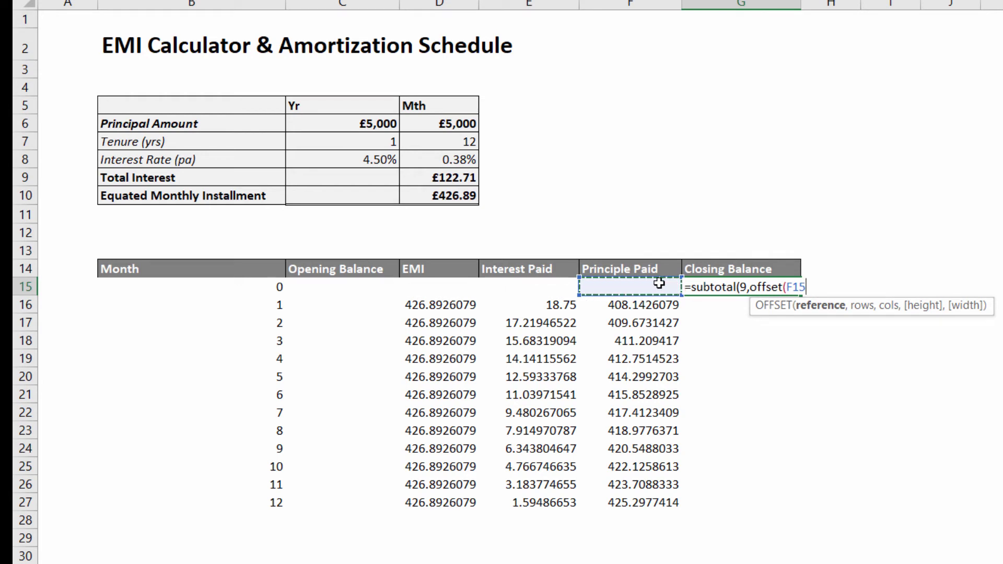
pyautogui.write(',,')
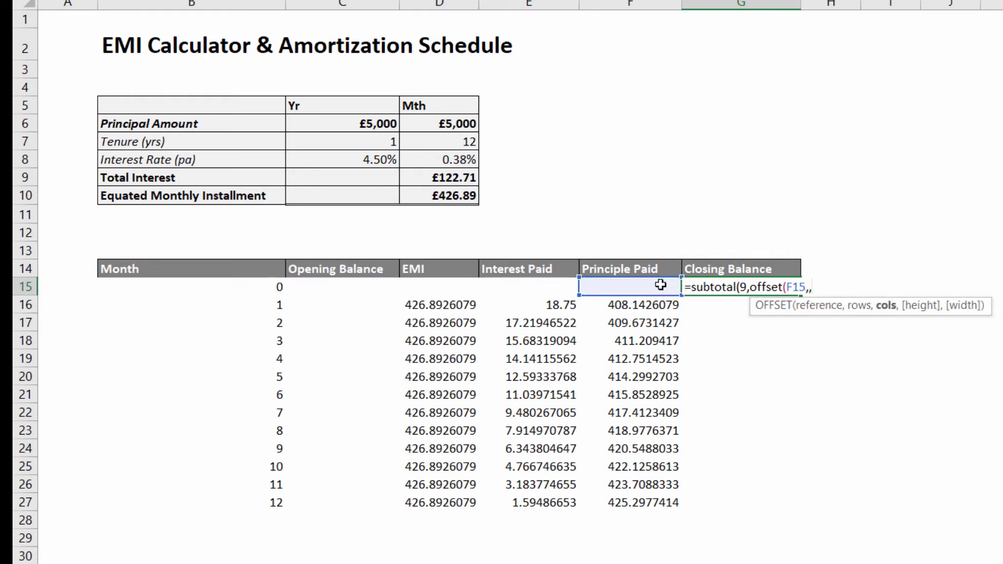
pyautogui.write(',')
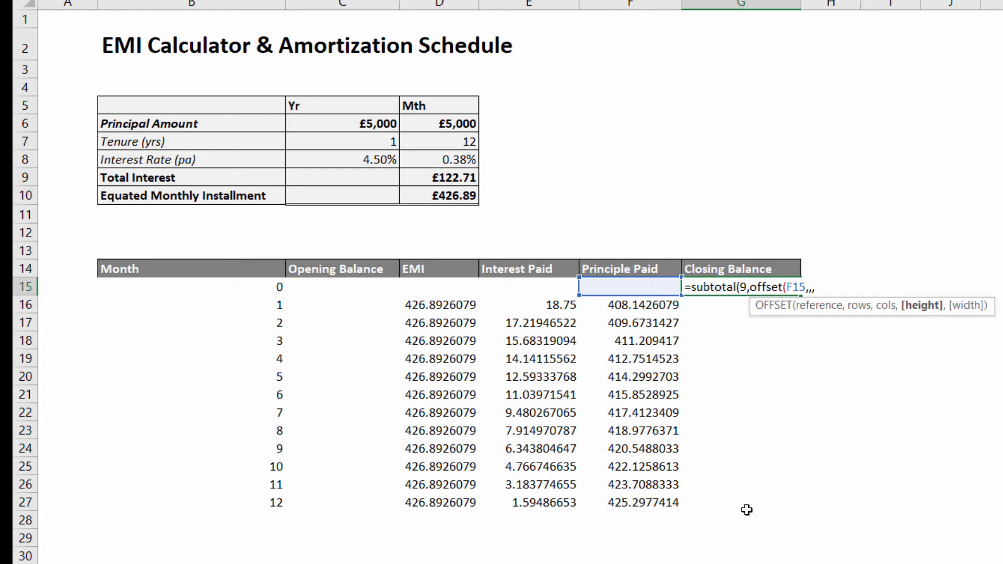
pyautogui.click(249, 285)
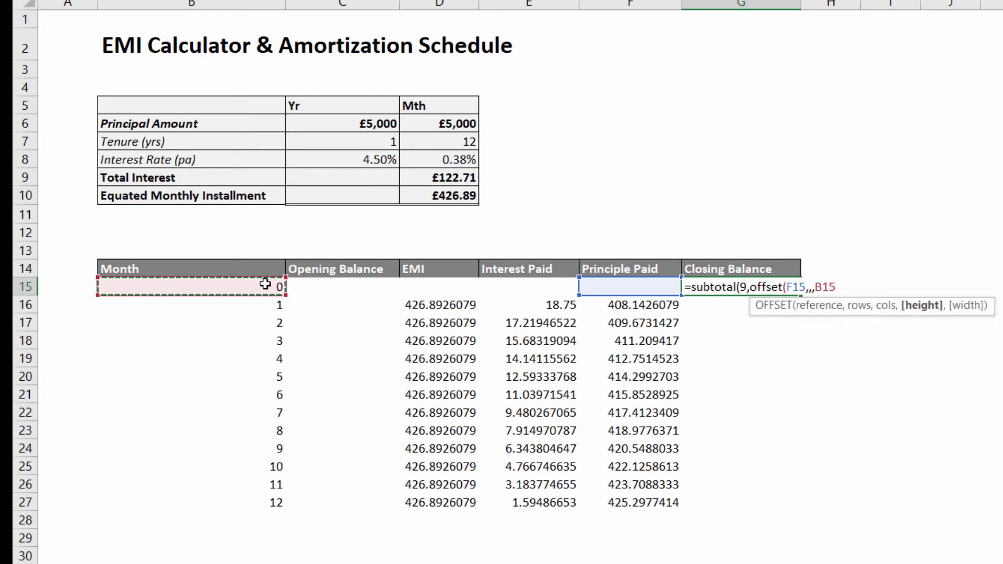
pyautogui.write('#+1')
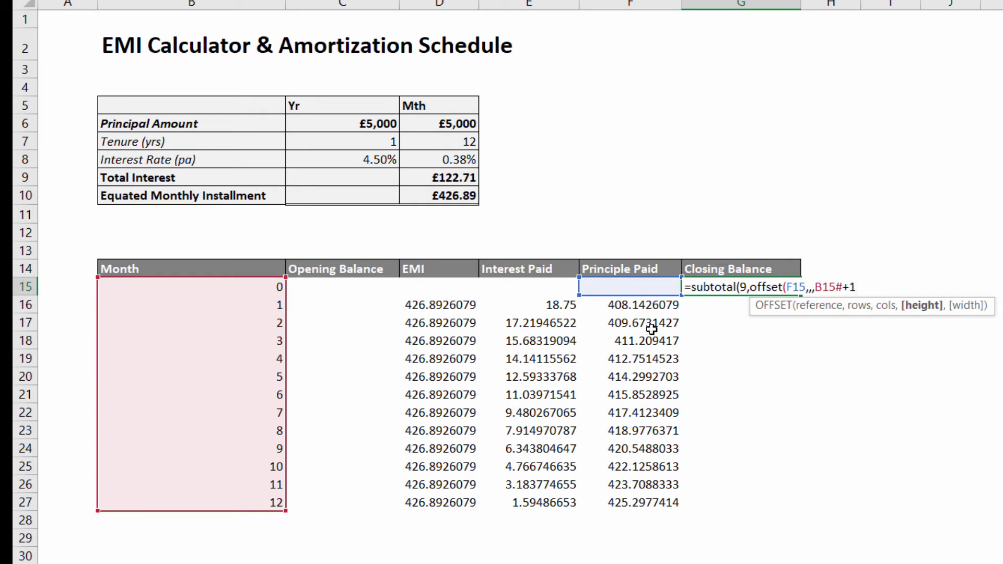
pyautogui.write(')')
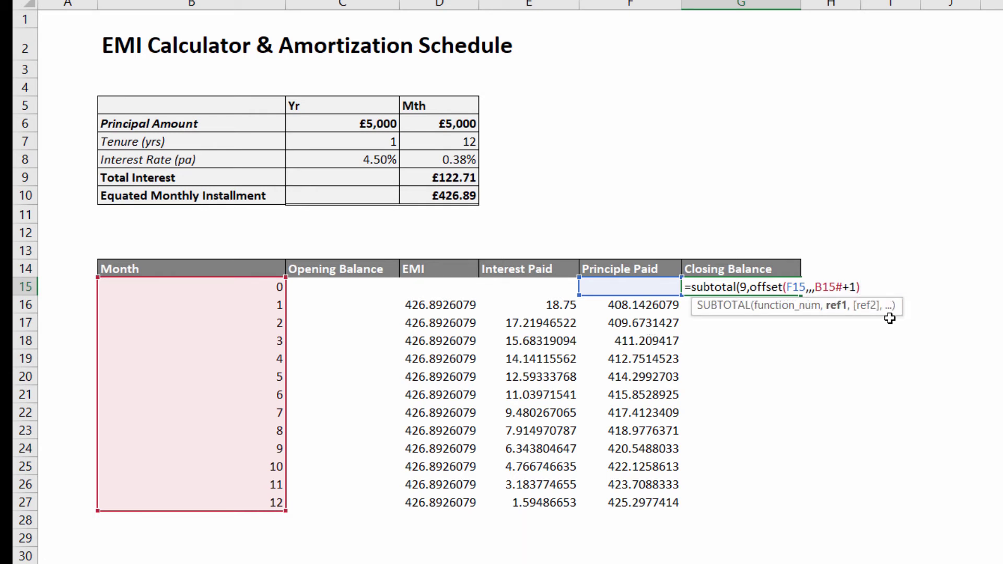
pyautogui.write(')')
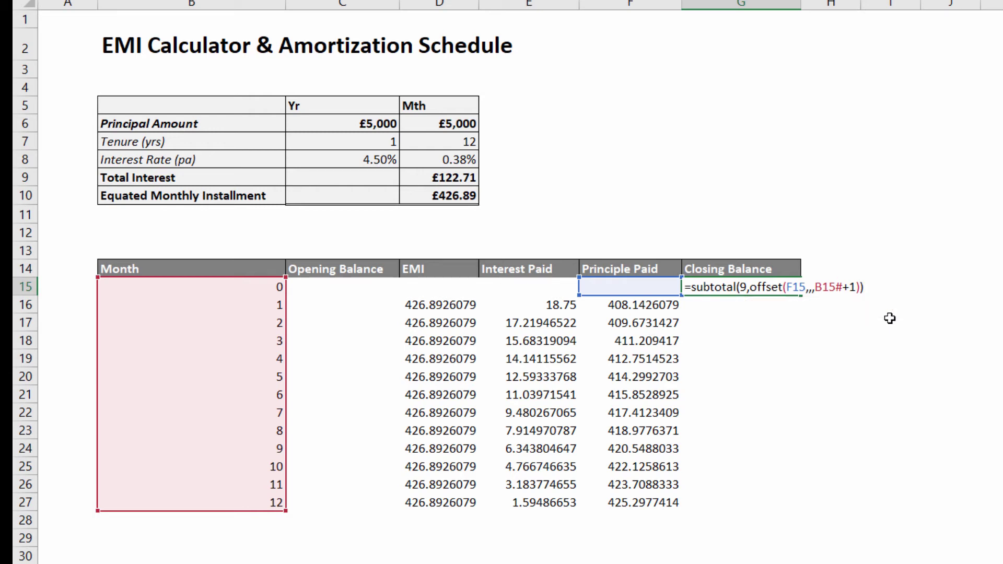
pyautogui.press('Return')
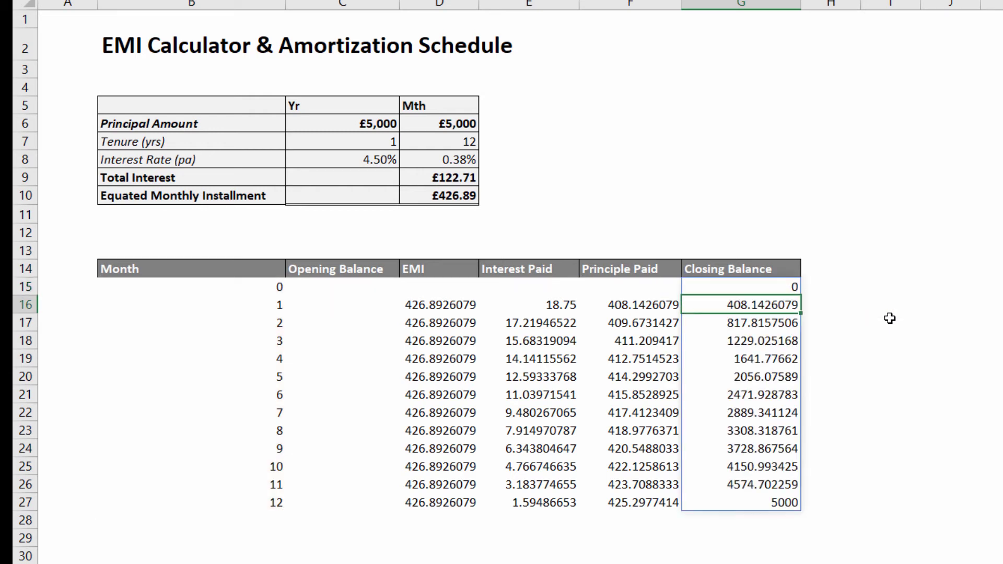
pyautogui.click(745, 322)
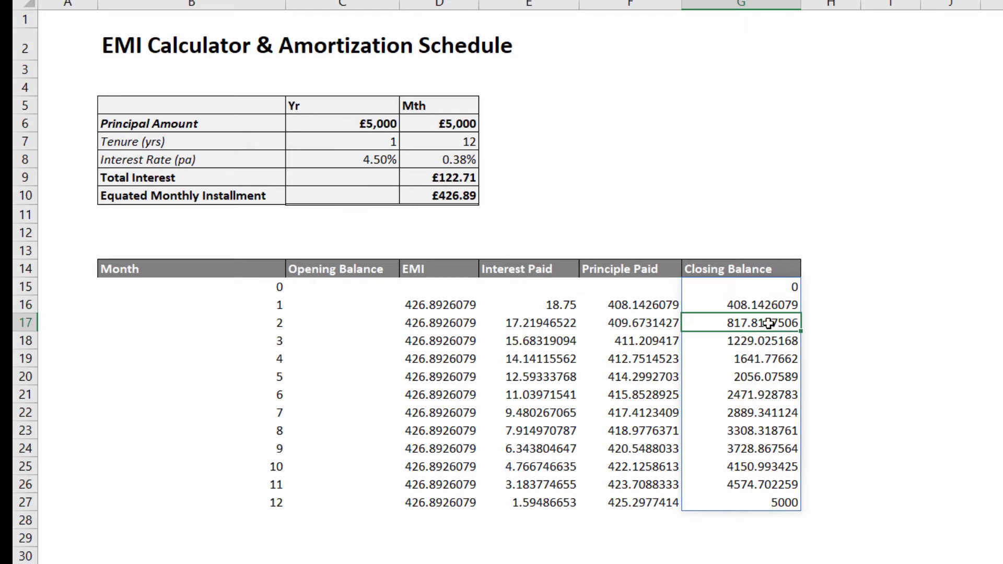
pyautogui.moveTo(648, 305); pyautogui.dragTo(649, 321)
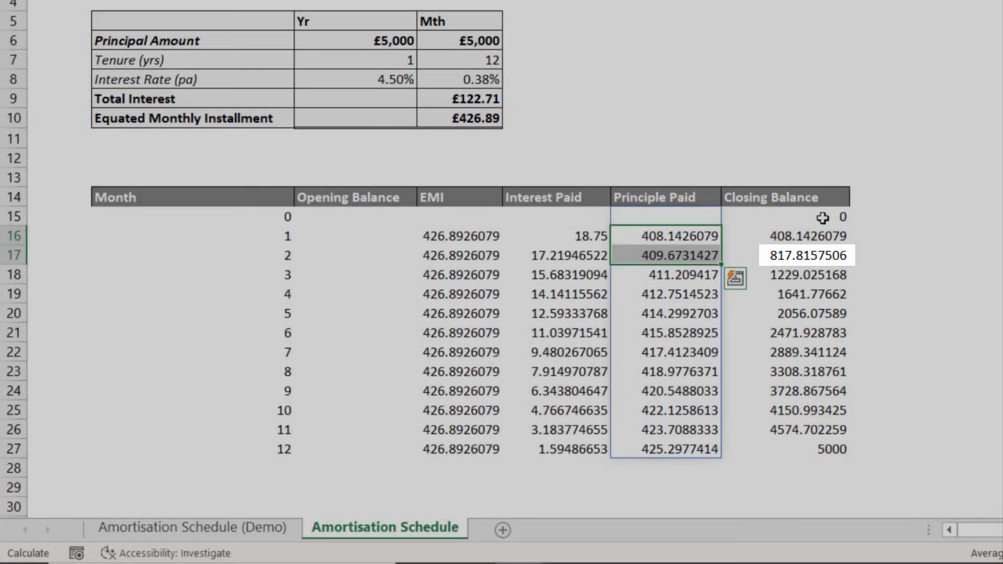
# Turn the running total into the remaining loan balance by changing the G15 formula to =D6-SUBTOTAL(9,OFFSET(F15,,,B15#+1)).
pyautogui.doubleClick(823, 218)
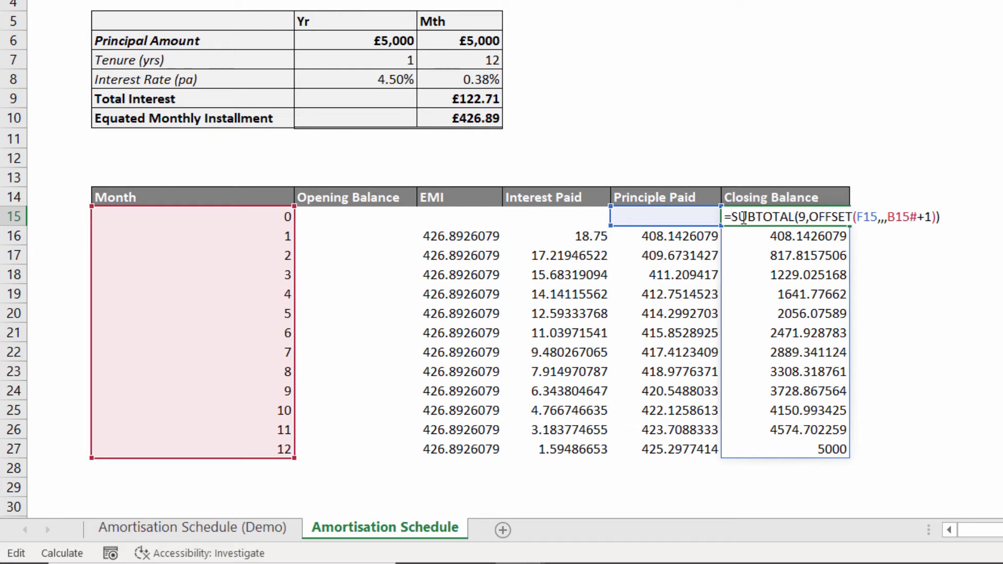
pyautogui.press('F2')
pyautogui.click(474, 41)
pyautogui.write('-')
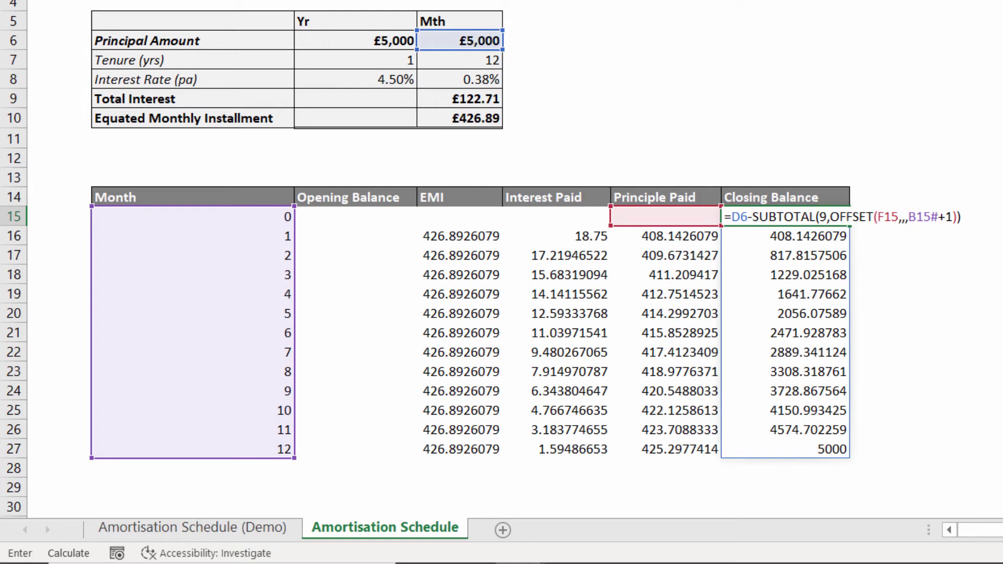
pyautogui.press('Return')
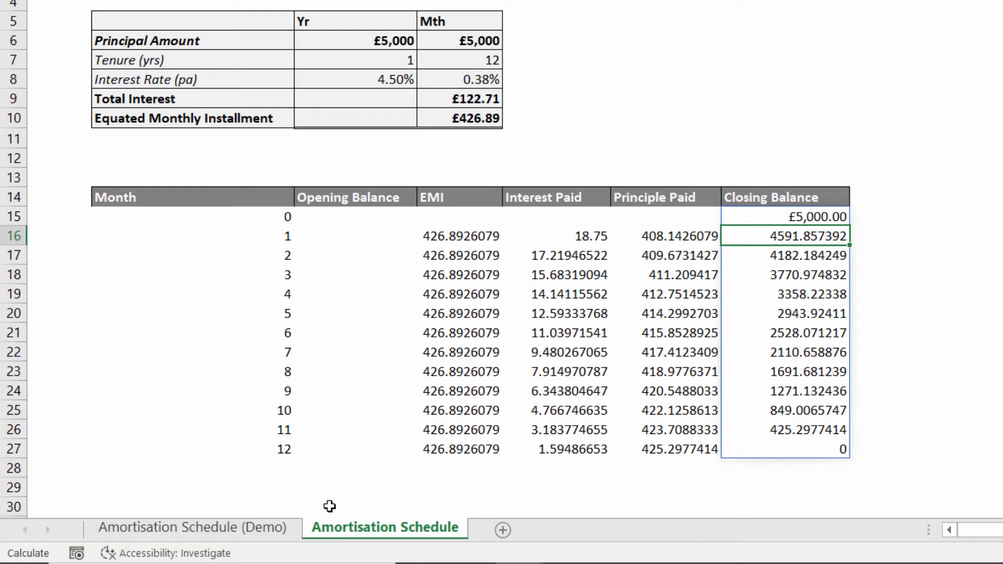
# Bring each previous month's closing balance into the opening balance column by entering =OFFSET(G15#,-1,) in C15.
pyautogui.click(355, 217)
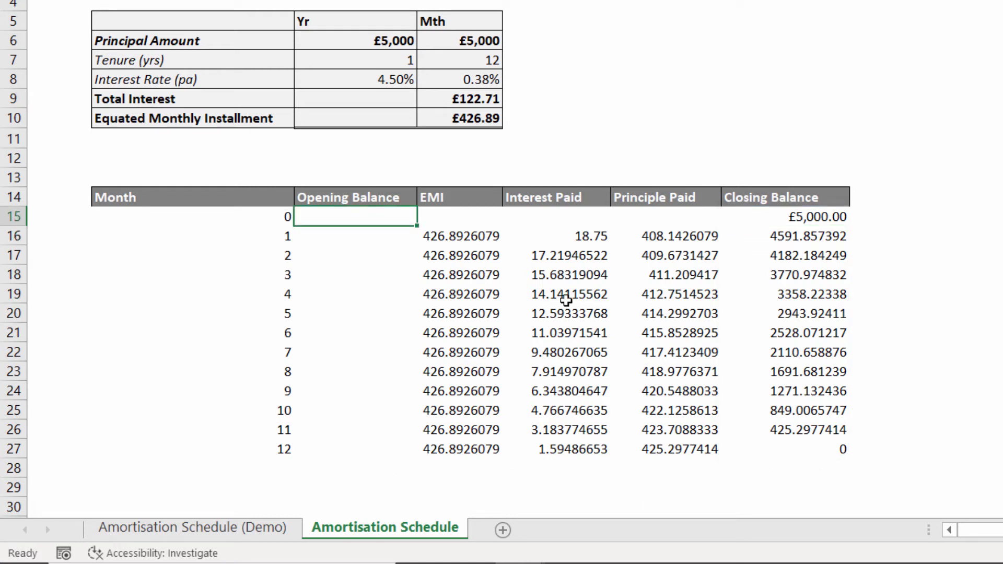
pyautogui.write('=of')
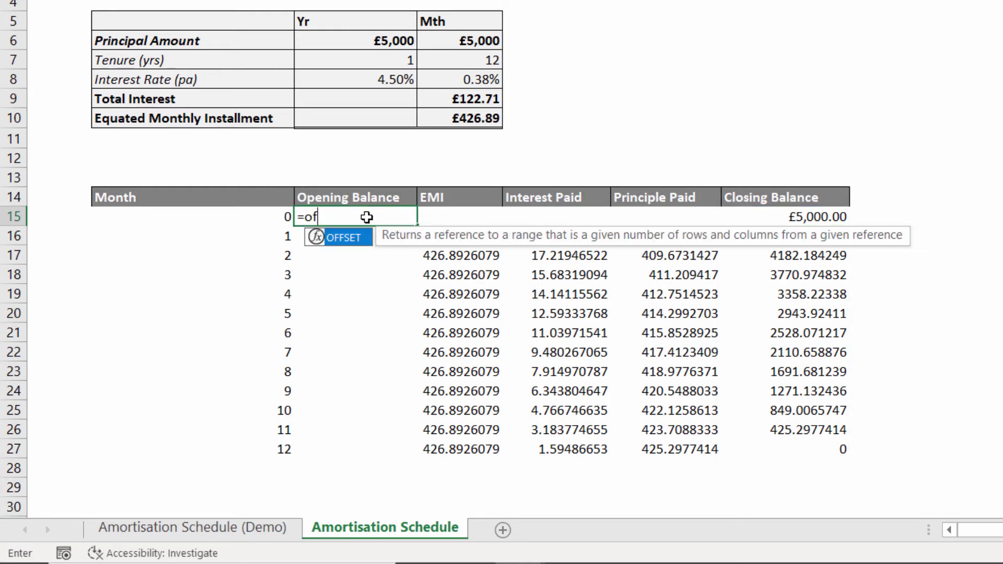
pyautogui.write('fset(')
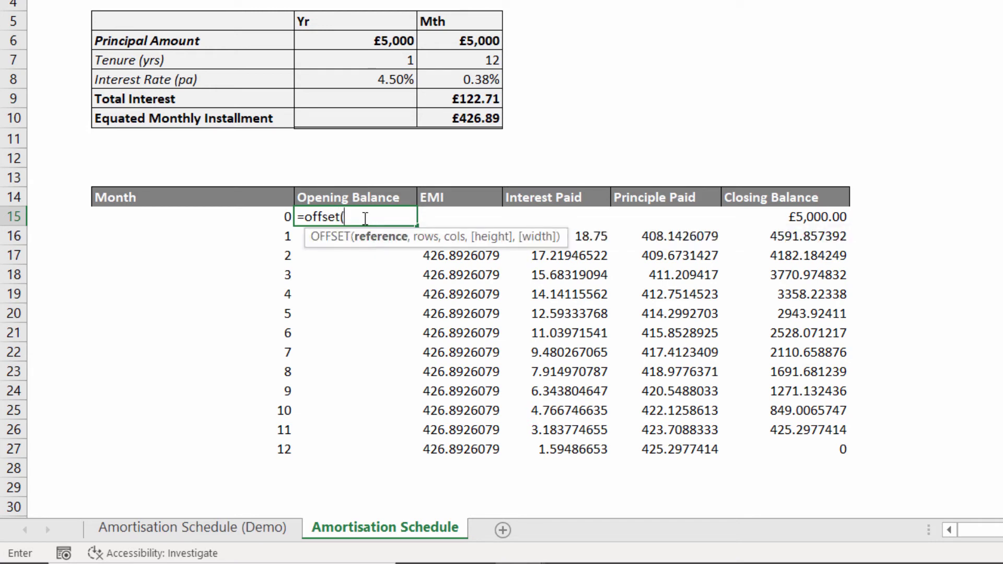
pyautogui.click(803, 216)
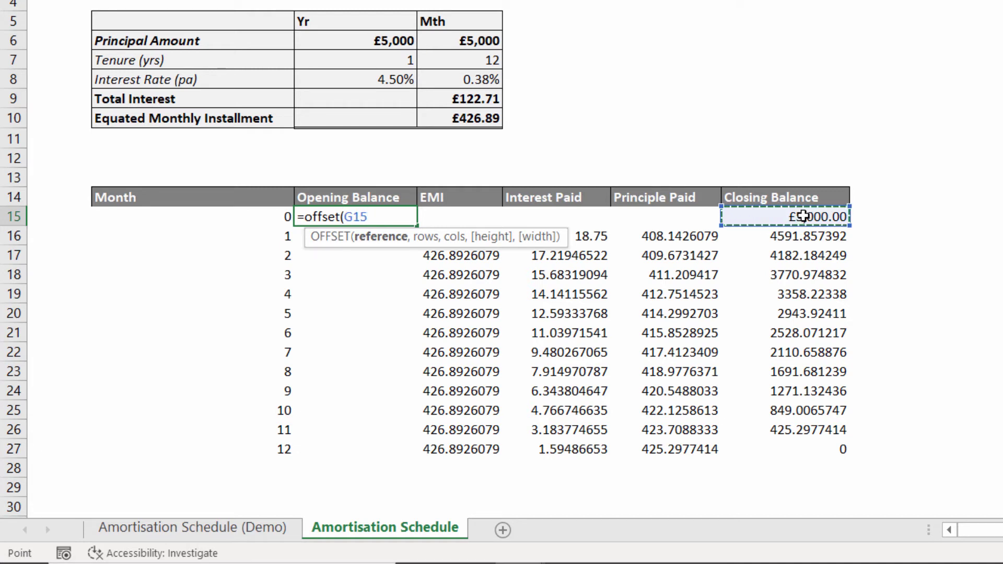
pyautogui.write('#')
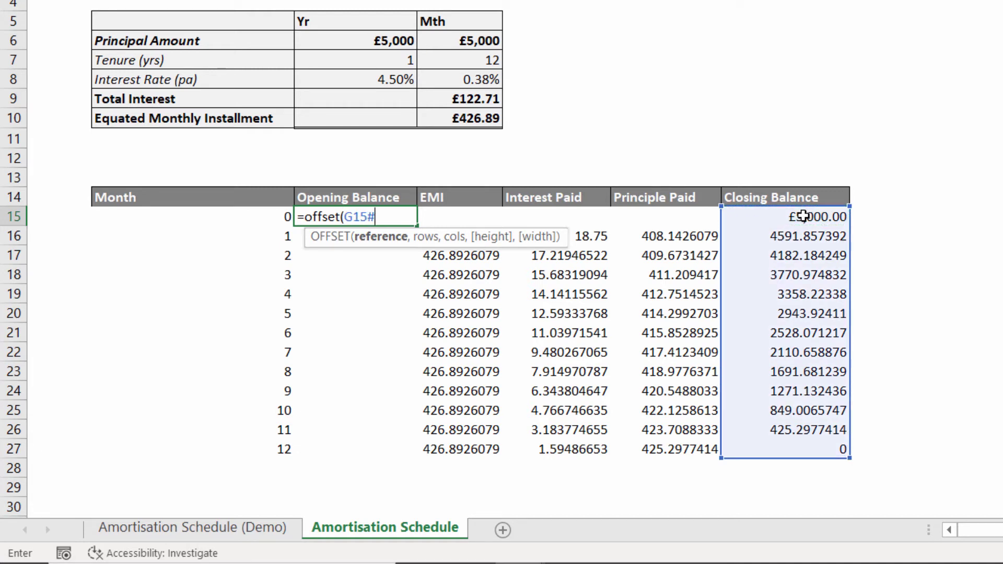
pyautogui.write(',-1')
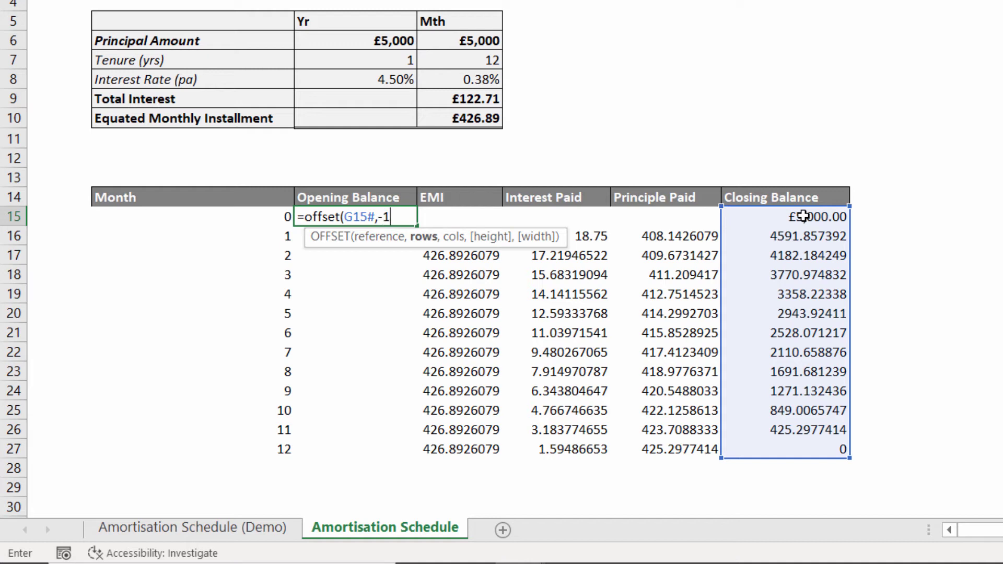
pyautogui.write(',')
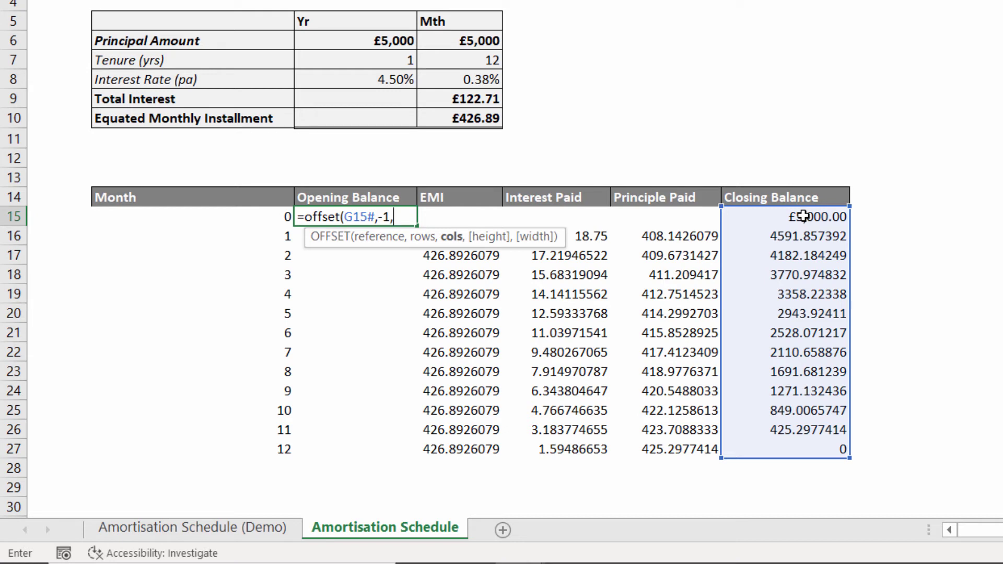
pyautogui.write(')')
pyautogui.press('Return')
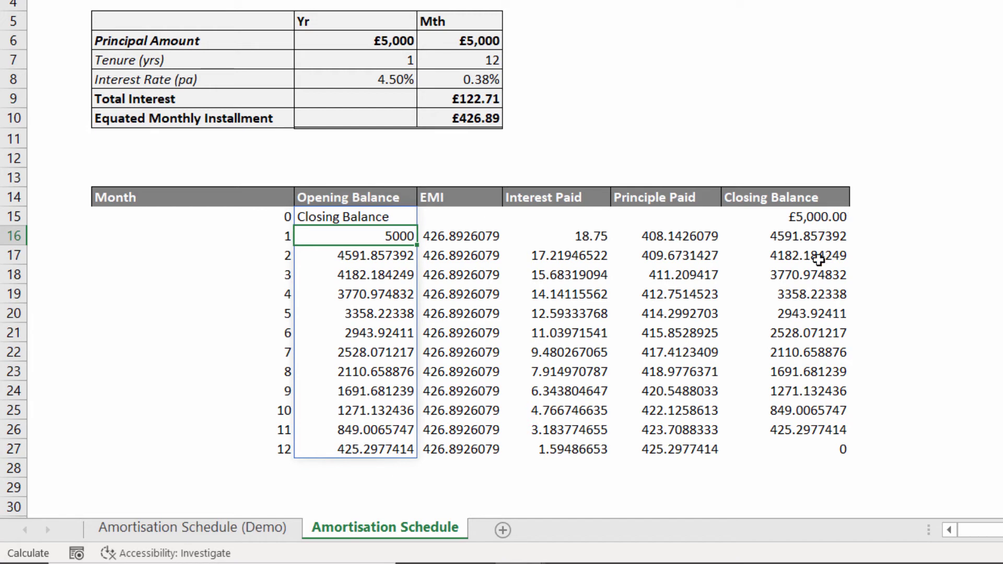
# Blank the opening balance for month 0 by changing the C15 formula to =IF(B15#<>0,OFFSET(G15#,-1,),"").
pyautogui.click(365, 216)
pyautogui.press('F2')
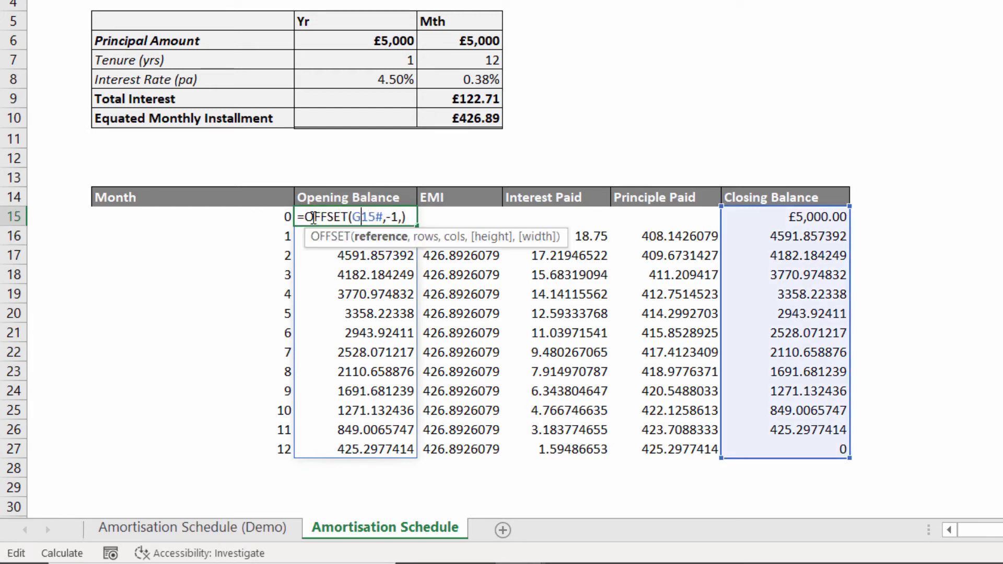
pyautogui.write('if(')
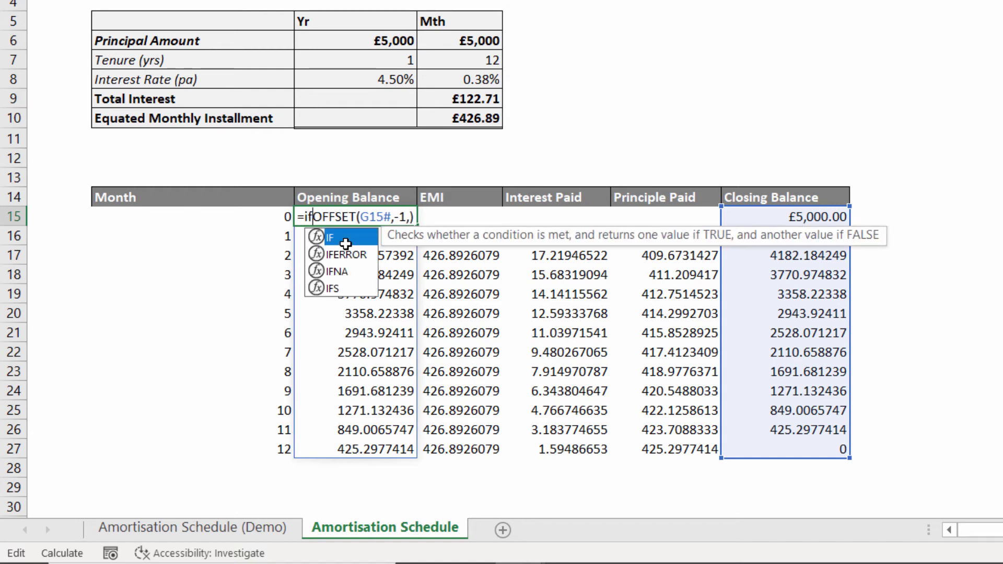
pyautogui.click(277, 217)
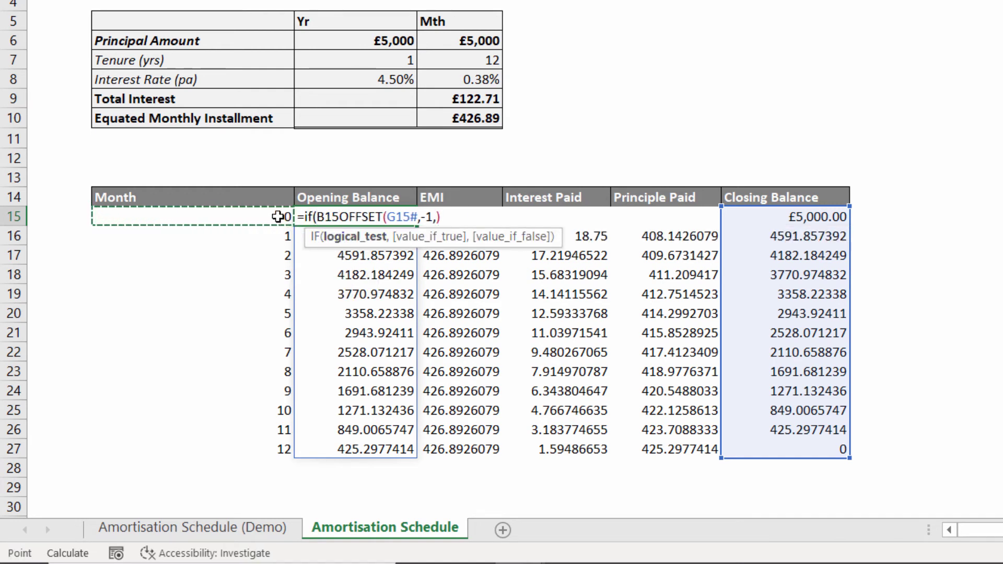
pyautogui.write('#')
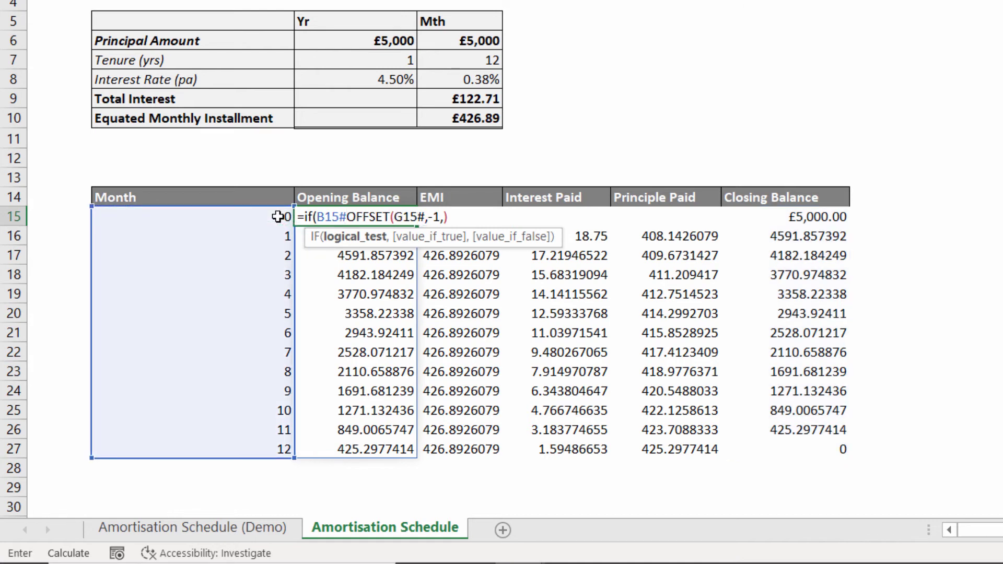
pyautogui.write('<>')
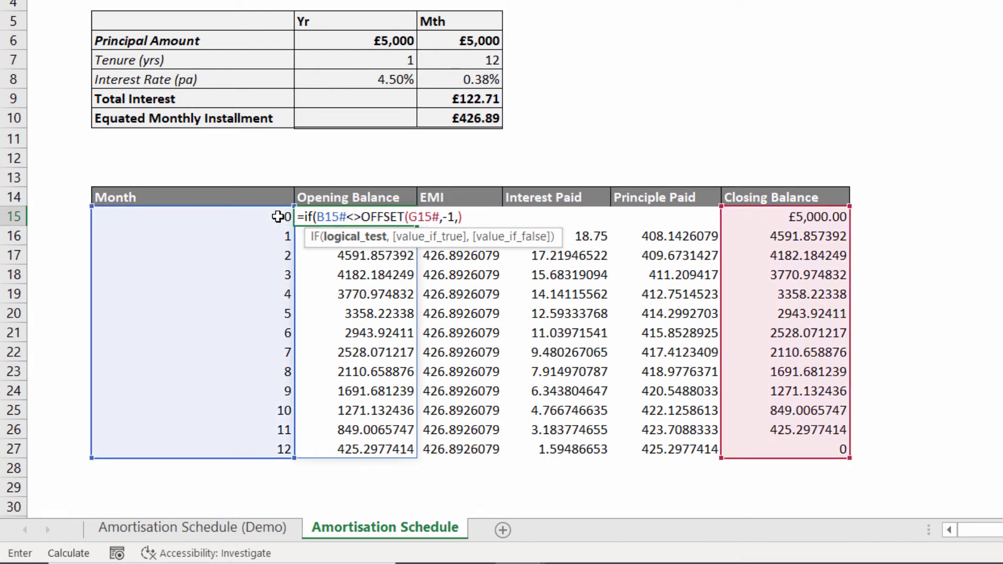
pyautogui.write('0,')
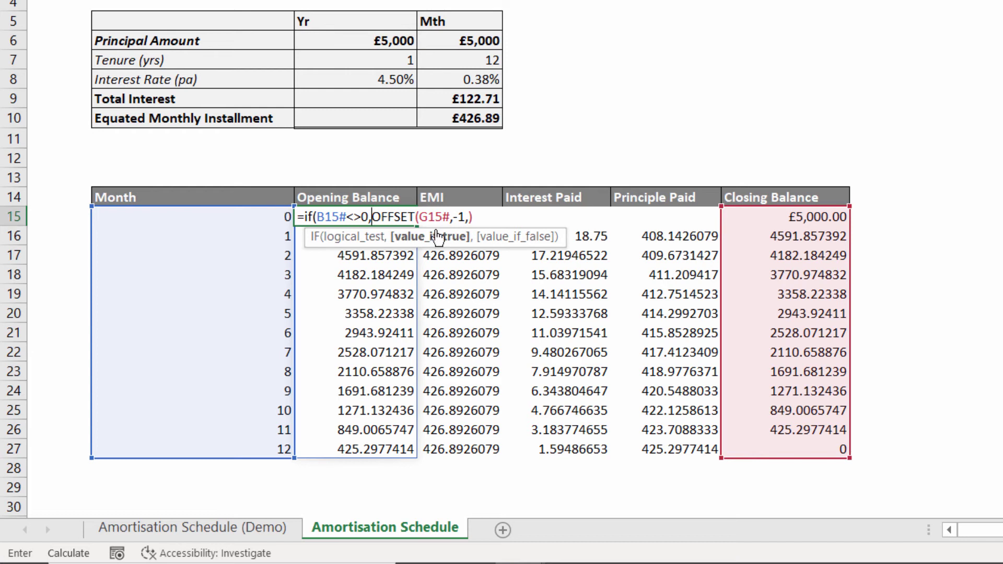
pyautogui.click(489, 214)
pyautogui.write(',')
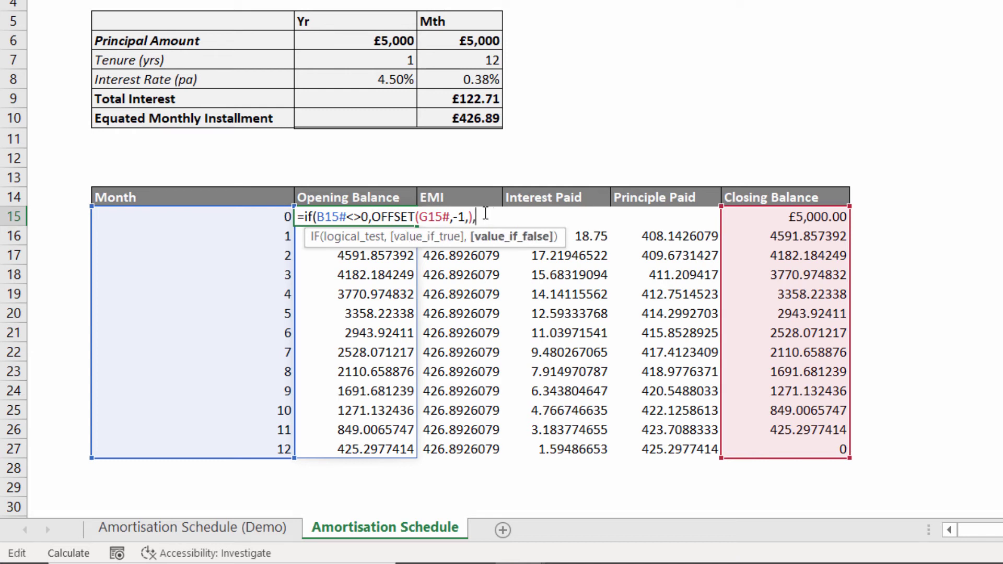
pyautogui.write('"")')
pyautogui.press('Return')
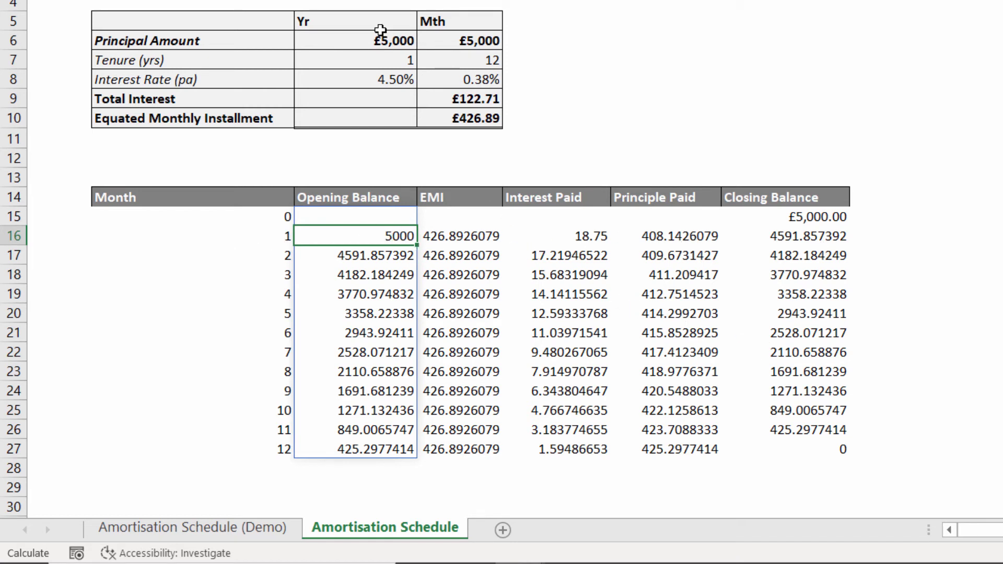
# Set the loan tenure in C7 to 40 years.
pyautogui.click(371, 60)
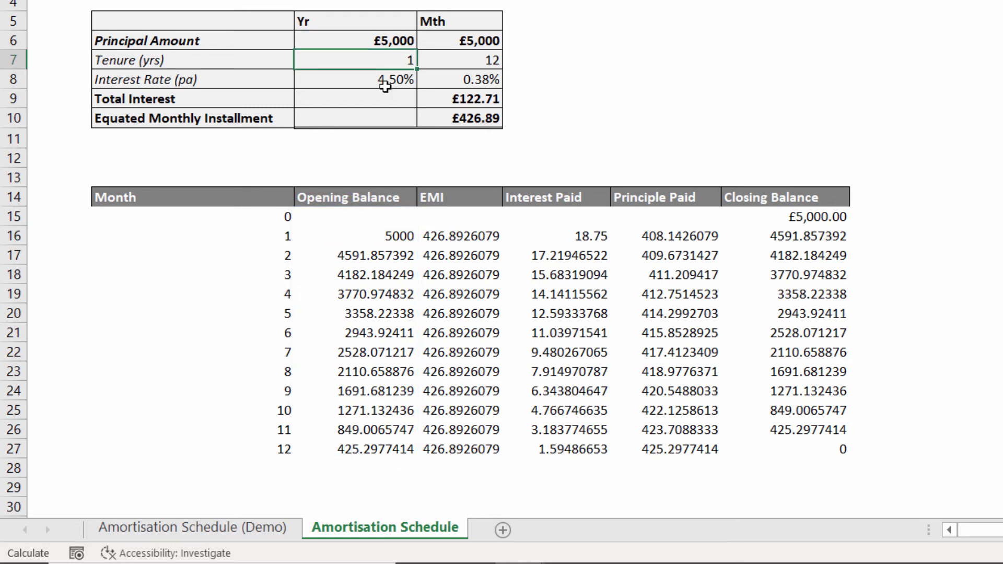
pyautogui.write('40')
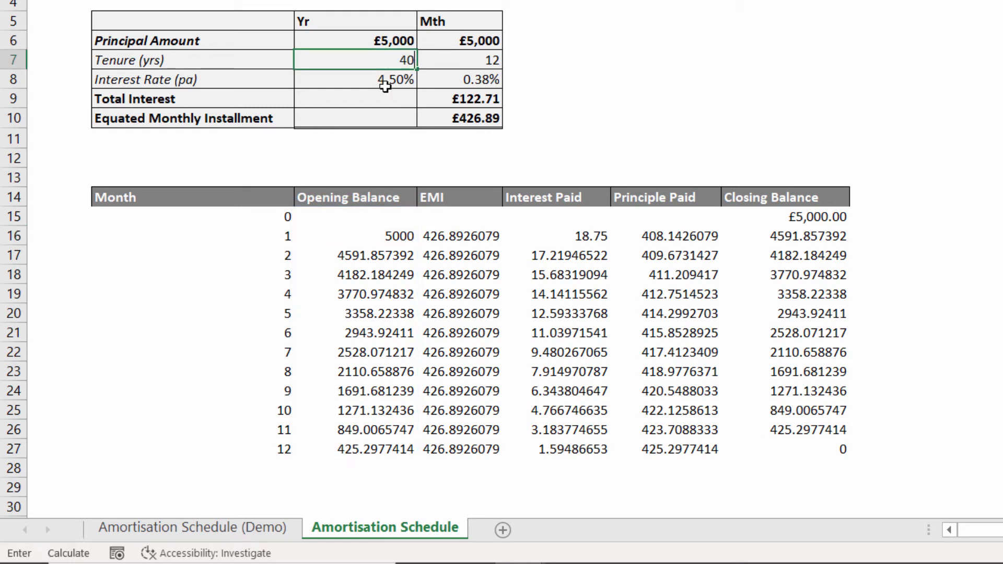
pyautogui.press('Return')
# Format all schedule values from Opening Balance to Closing Balance, row 15 to the last month, as Currency.
pyautogui.moveTo(343, 218); pyautogui.dragTo(831, 217)
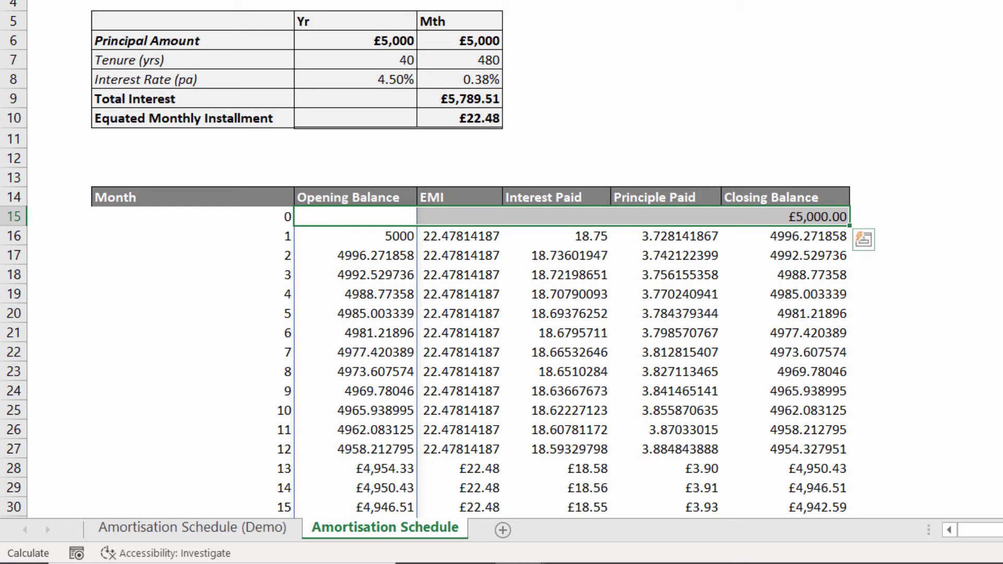
pyautogui.hotkey('ctrl', 'shift', 'Down')
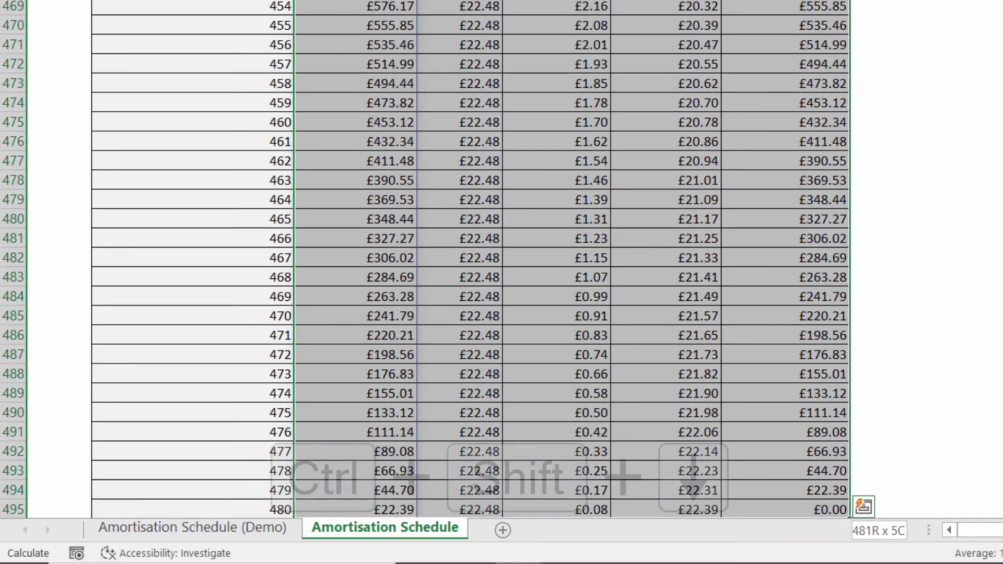
pyautogui.hotkey('ctrl', 'BackSpace')
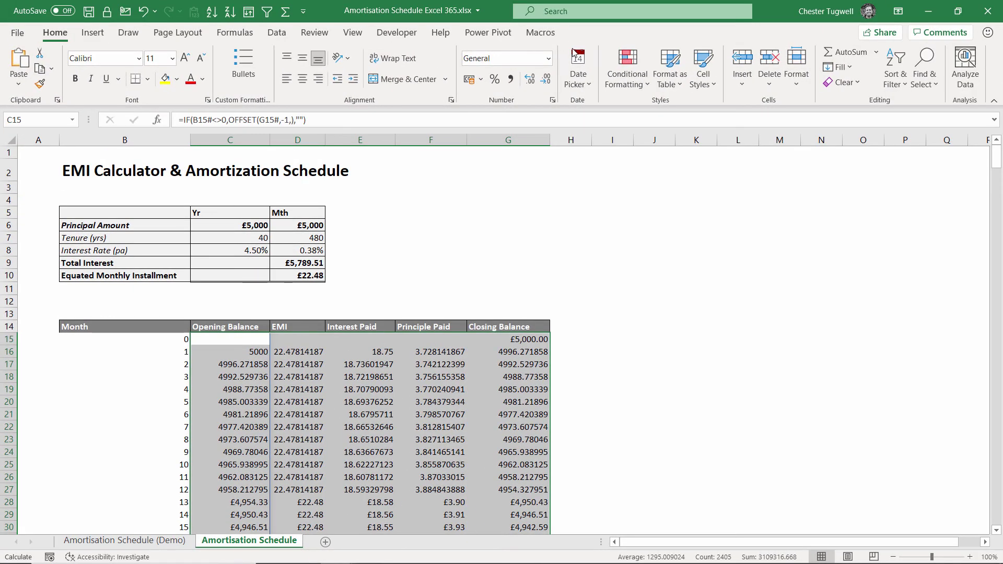
pyautogui.click(550, 58)
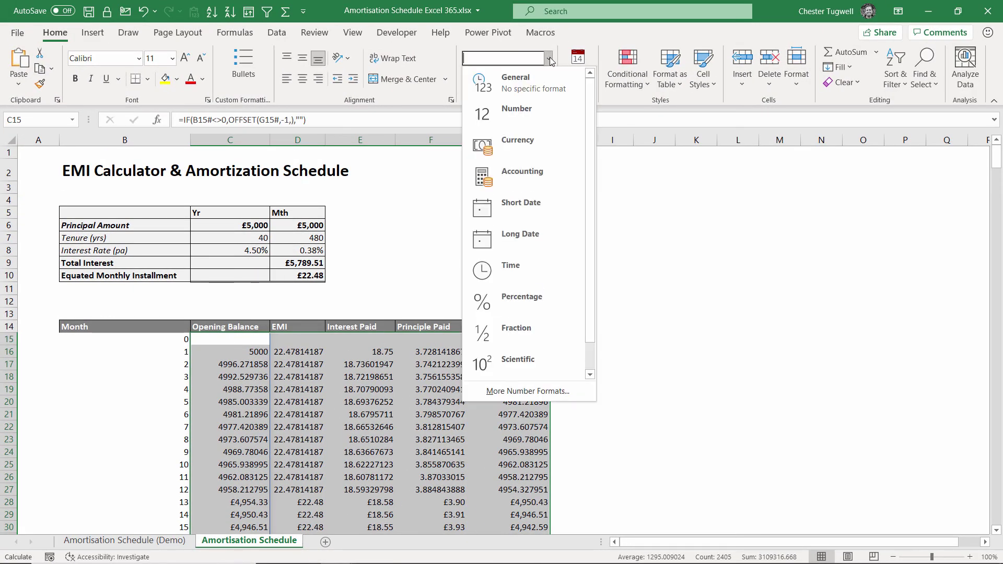
pyautogui.click(524, 144)
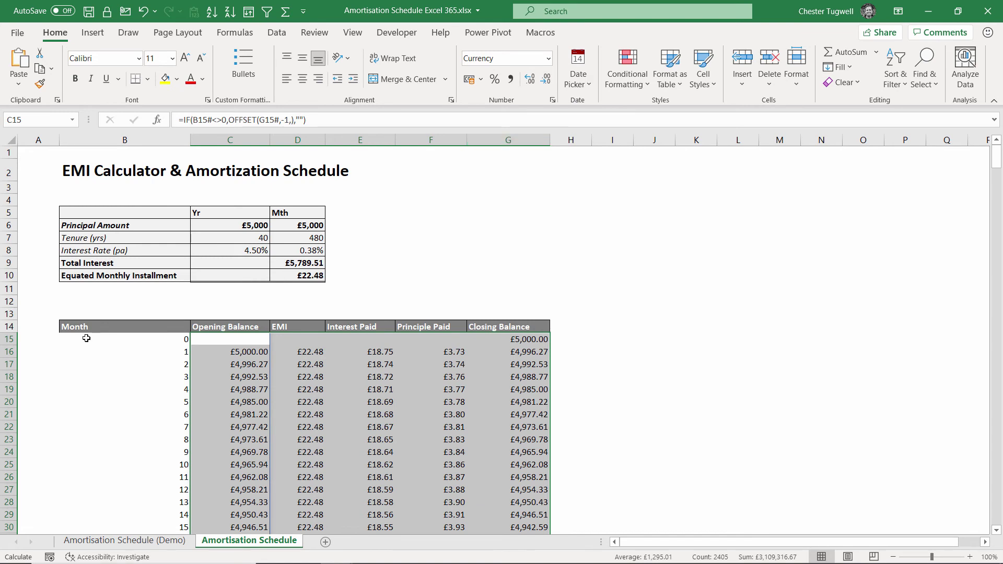
# Select the whole schedule from B15 to the last closing balance, compare the demo sheet, and start a formula-based conditional formatting rule.
pyautogui.moveTo(86, 339); pyautogui.dragTo(512, 338)
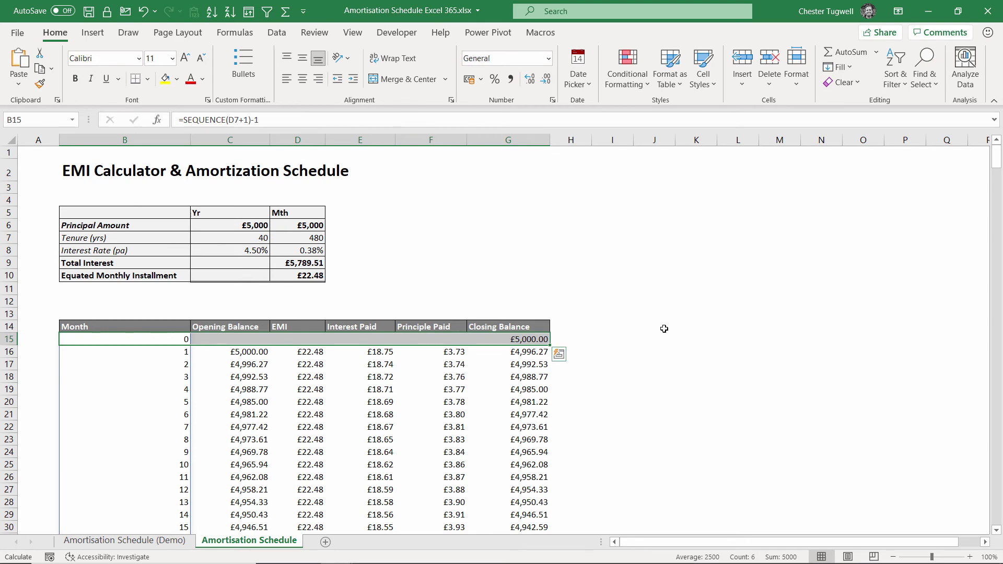
pyautogui.hotkey('ctrl', 'shift', 'Down')
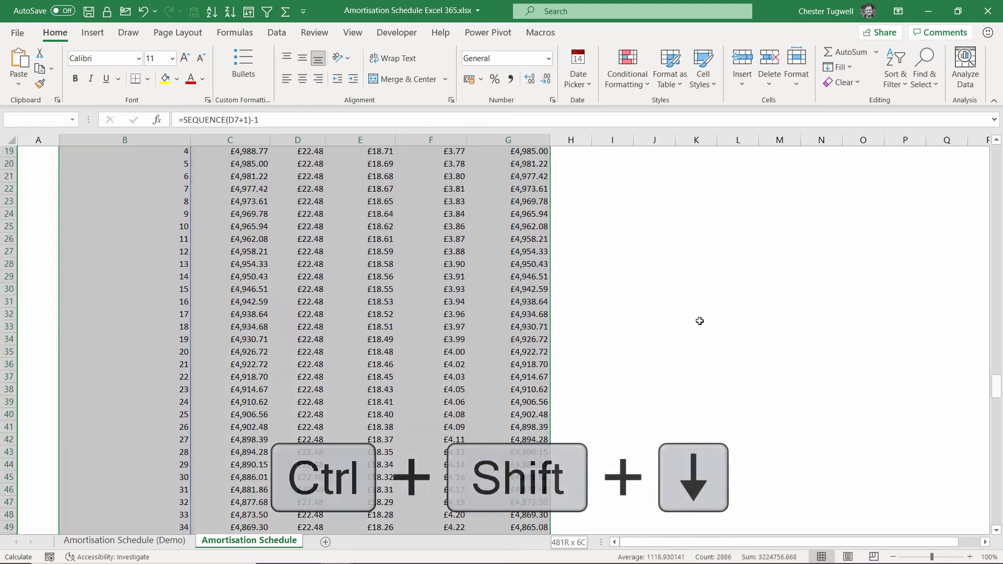
pyautogui.hotkey('ctrl', 'BackSpace')
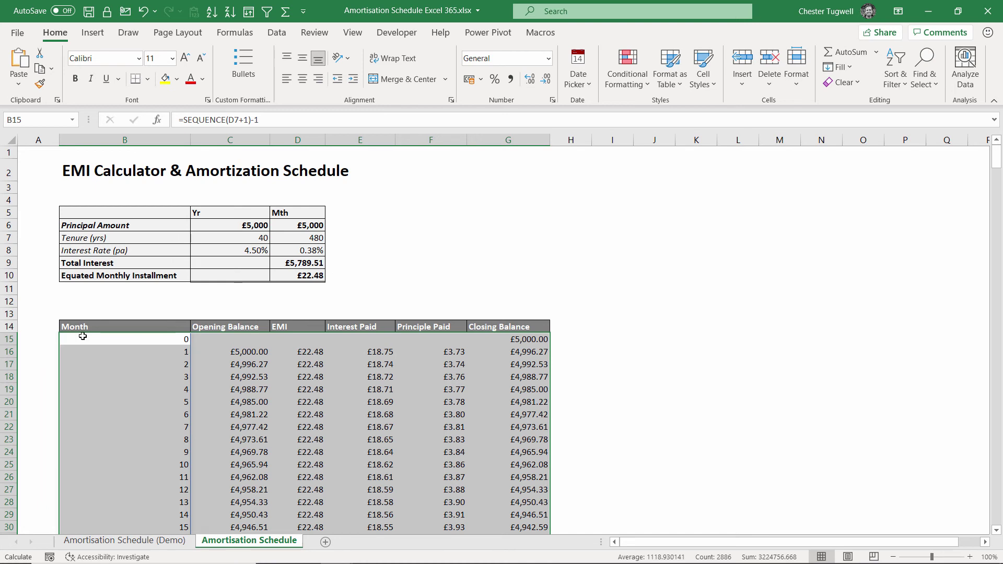
pyautogui.hotkey('ctrl', 'pageup')
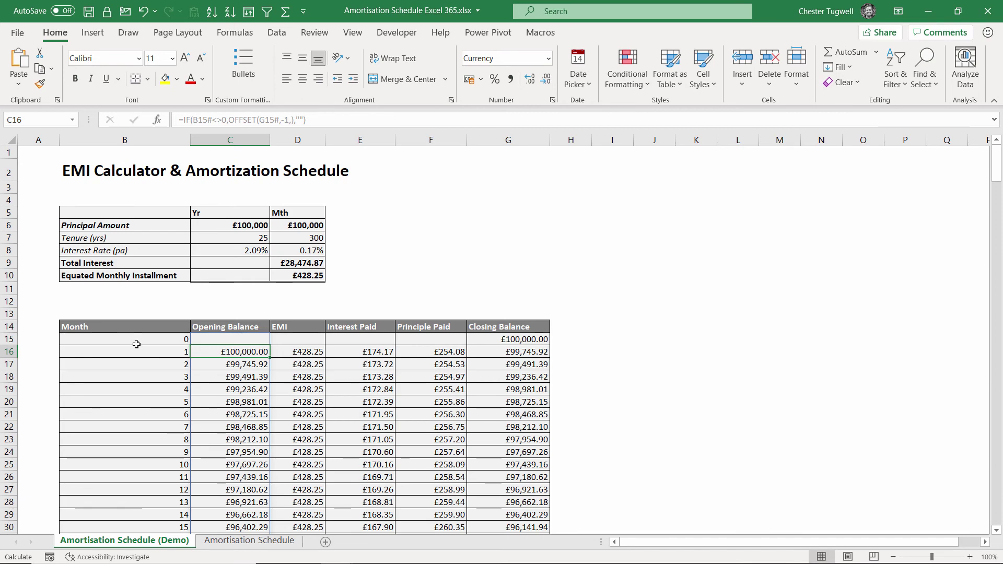
pyautogui.click(252, 541)
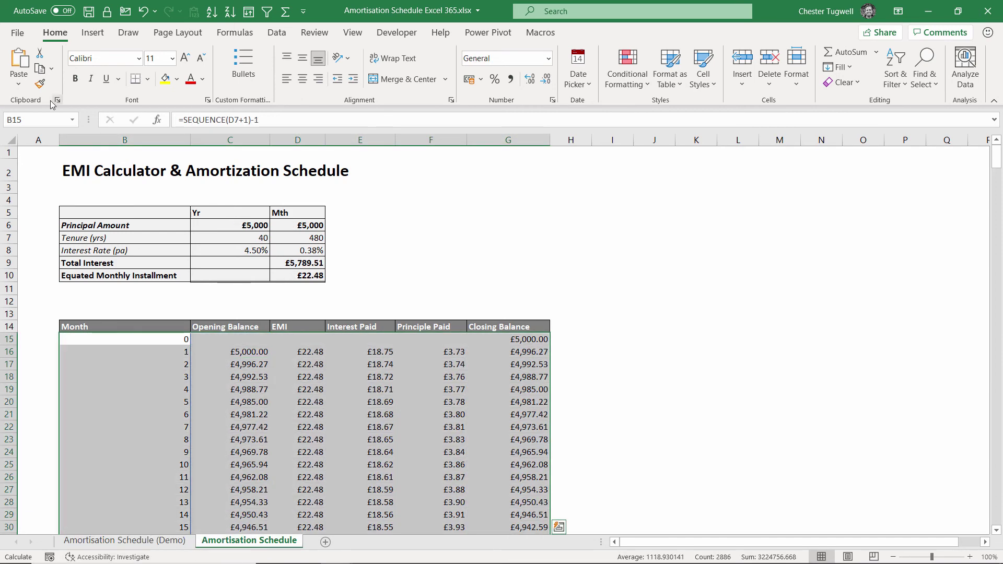
pyautogui.click(631, 76)
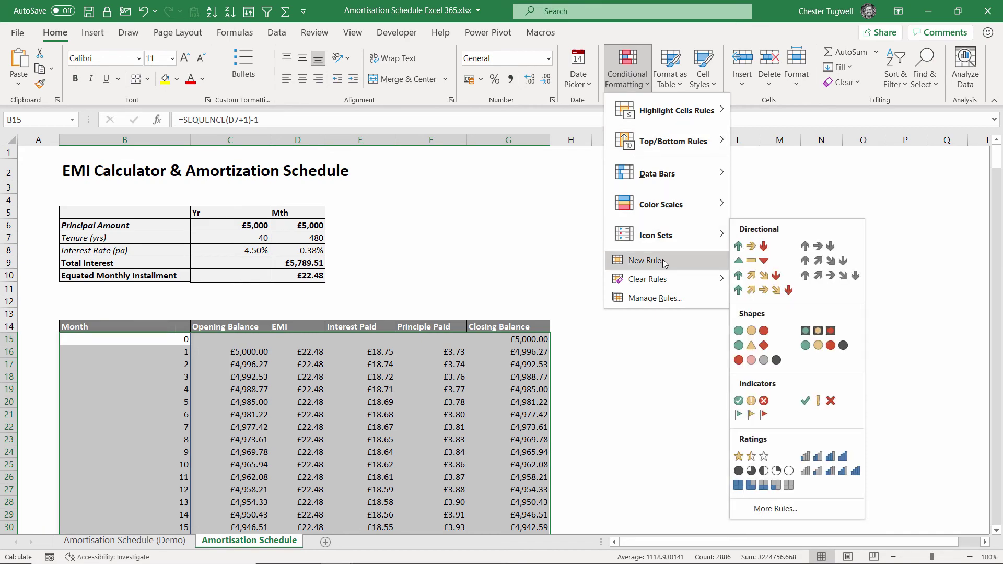
pyautogui.click(647, 260)
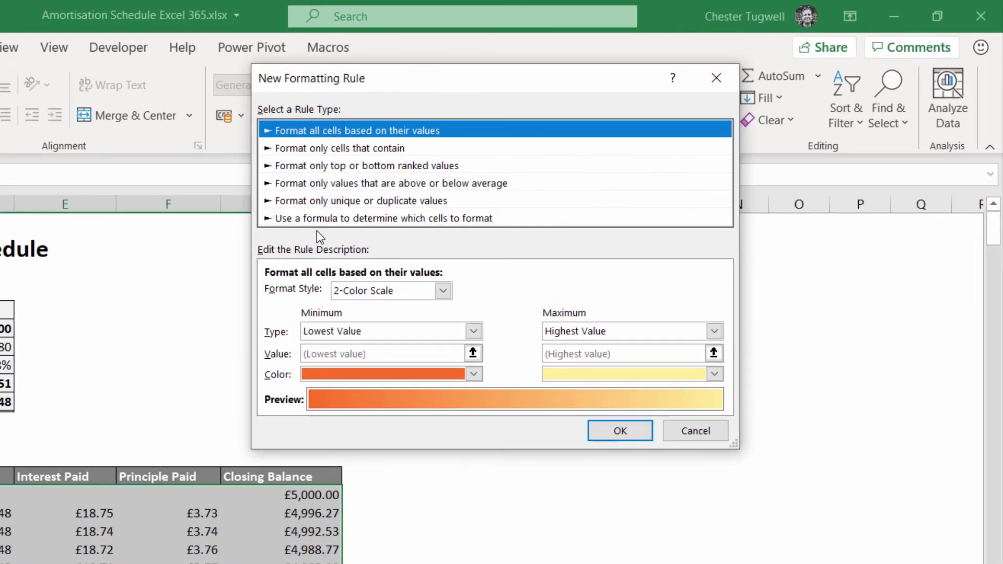
pyautogui.click(445, 176)
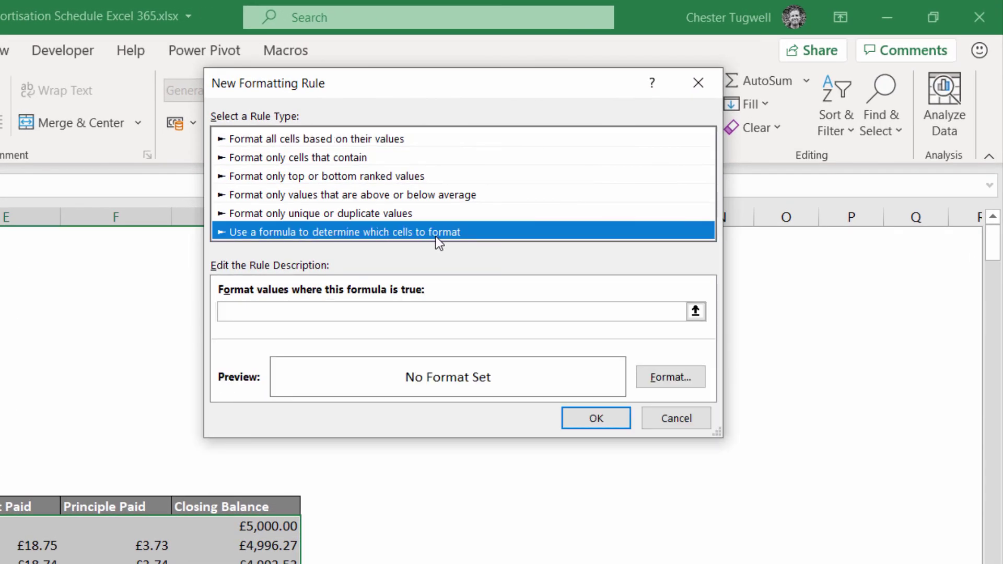
# Enter =$B15<>"" as the rule's formula, keeping only the column reference absolute.
pyautogui.click(270, 313)
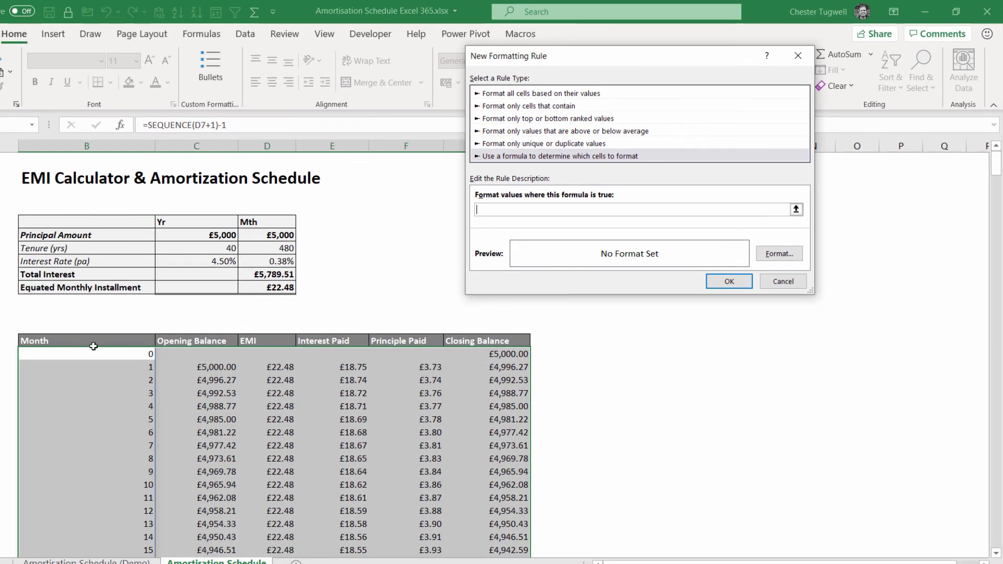
pyautogui.click(90, 345)
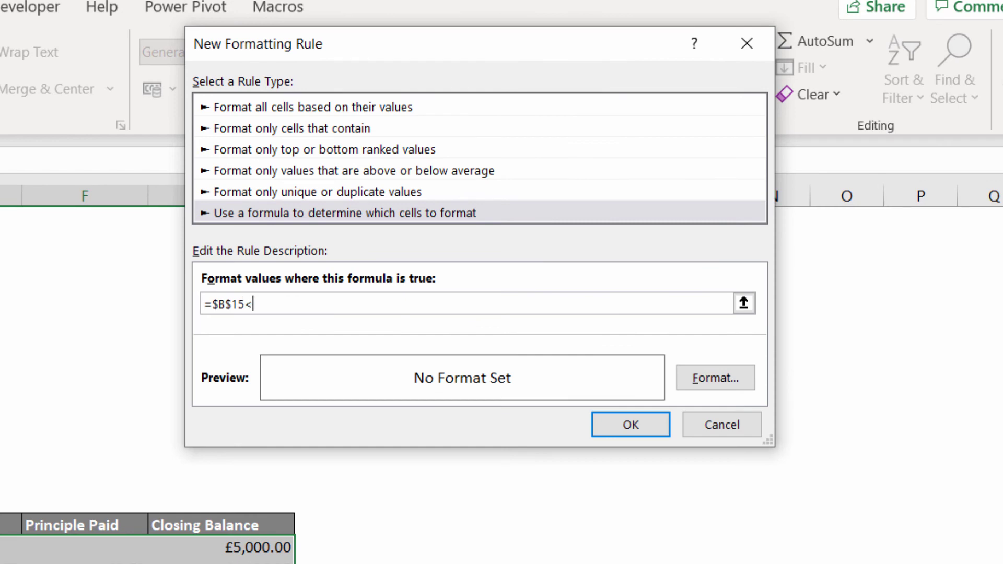
pyautogui.write('<>""')
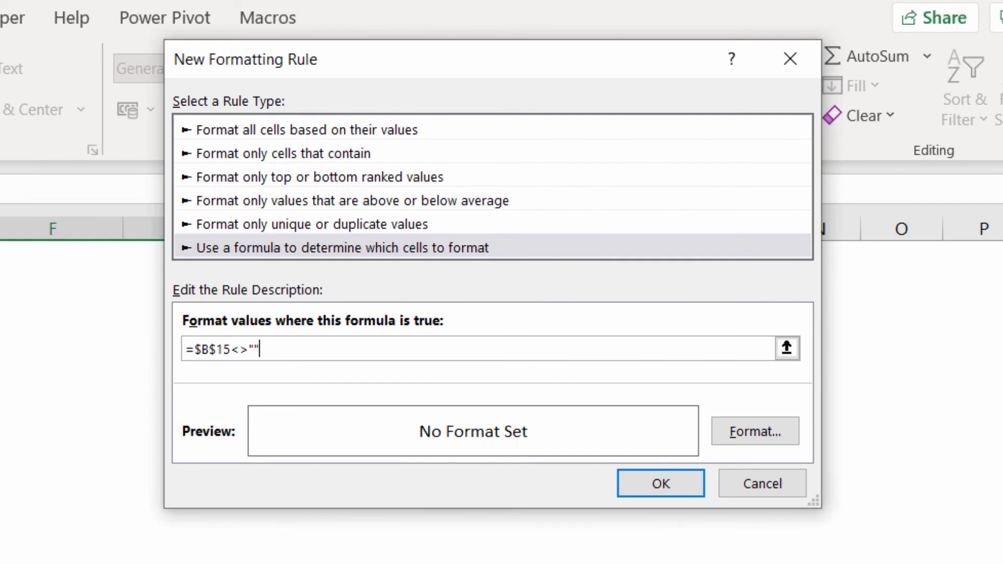
pyautogui.click(218, 349)
pyautogui.press('BackSpace')
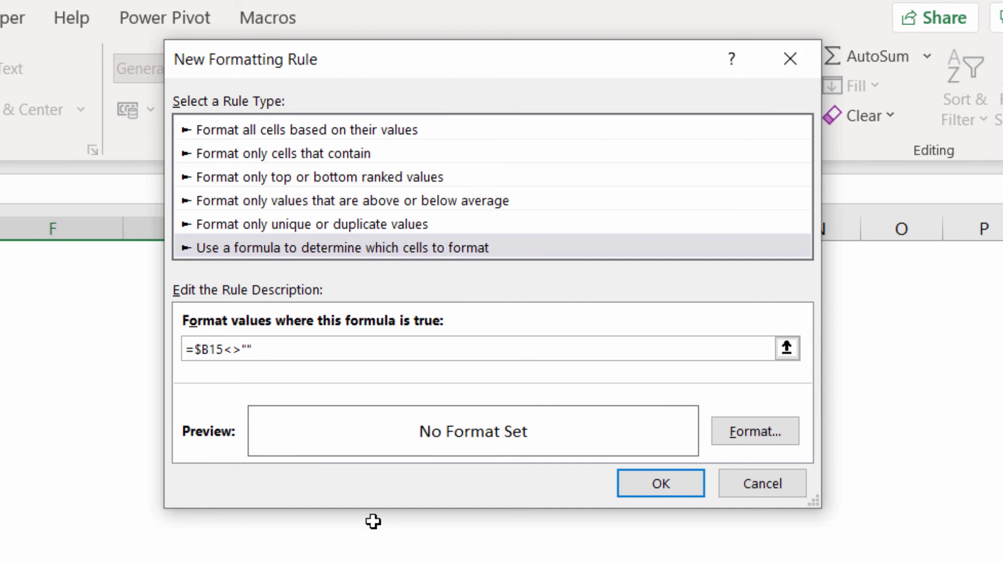
# Give the rule an outline border and the lightest grey background fill, and apply it to the schedule.
pyautogui.click(739, 432)
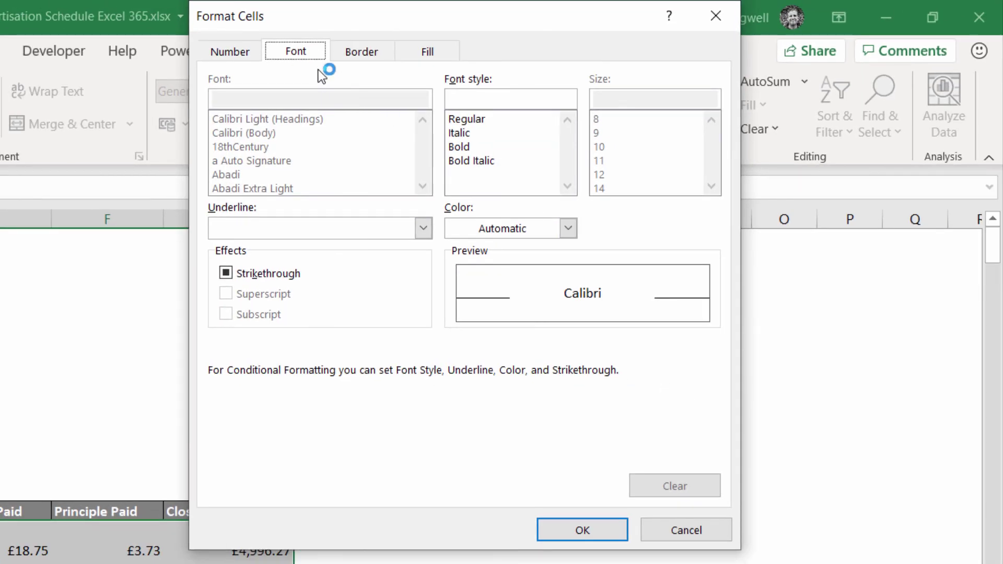
pyautogui.click(379, 57)
pyautogui.click(520, 121)
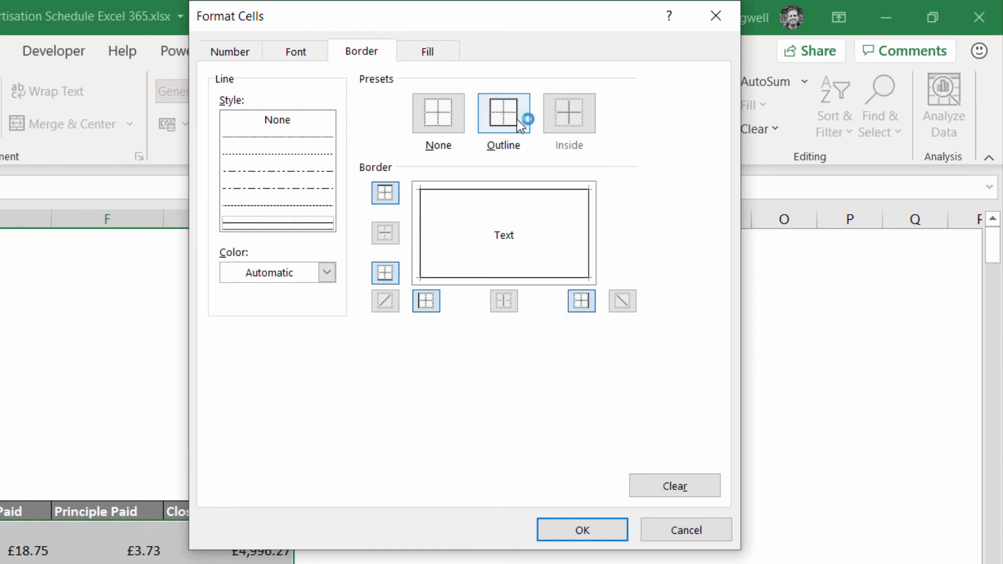
pyautogui.click(435, 59)
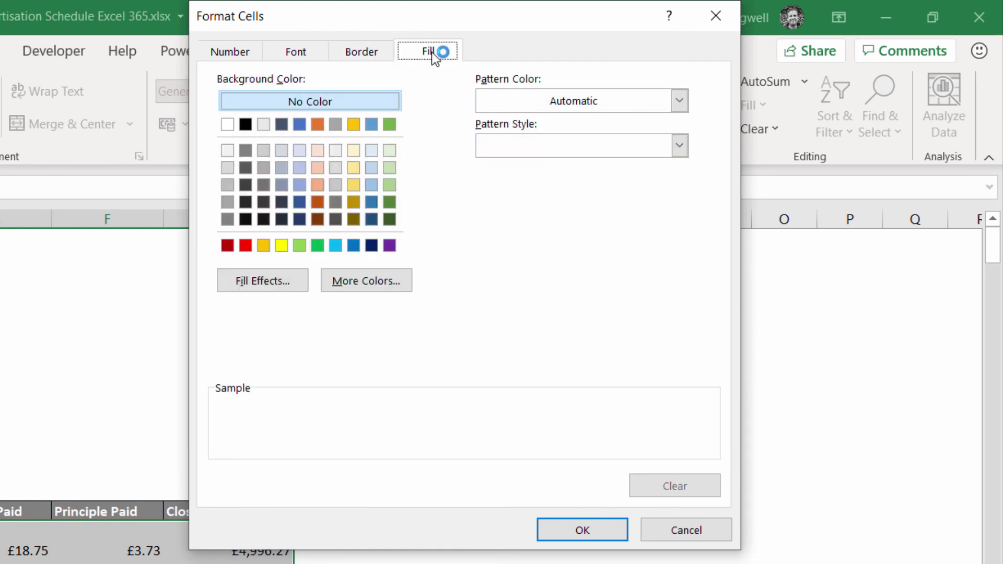
pyautogui.click(227, 150)
pyautogui.click(551, 524)
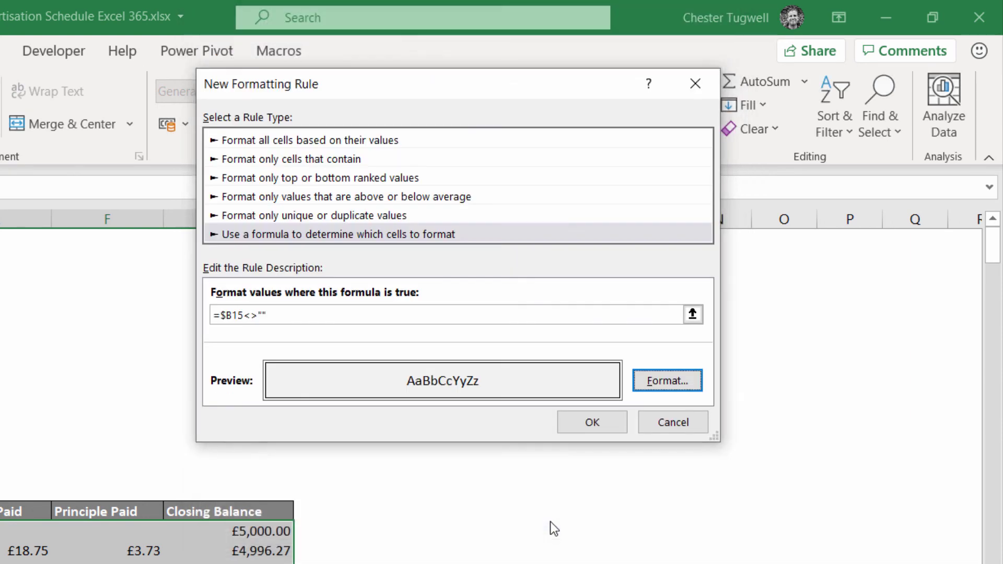
pyautogui.click(617, 423)
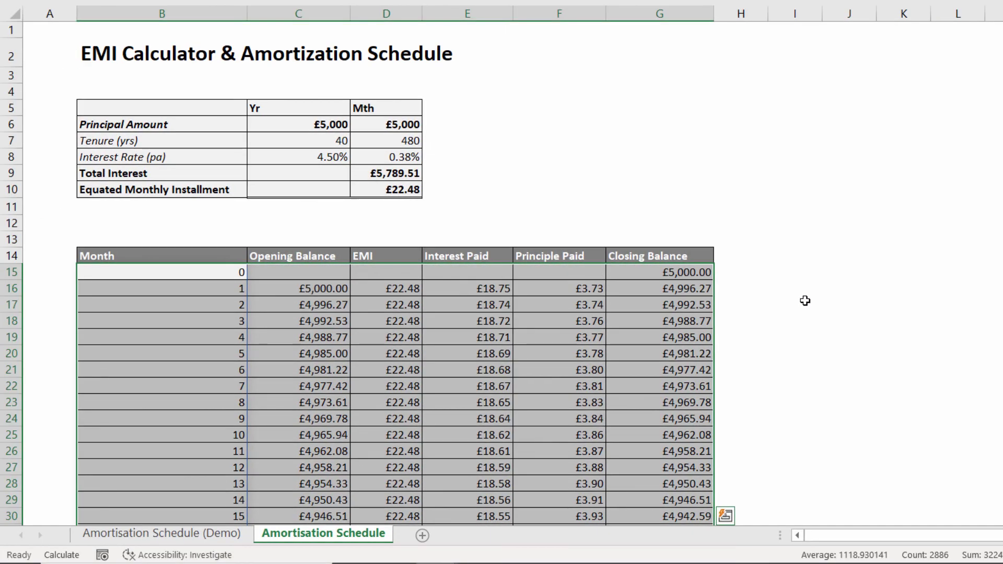
pyautogui.click(795, 304)
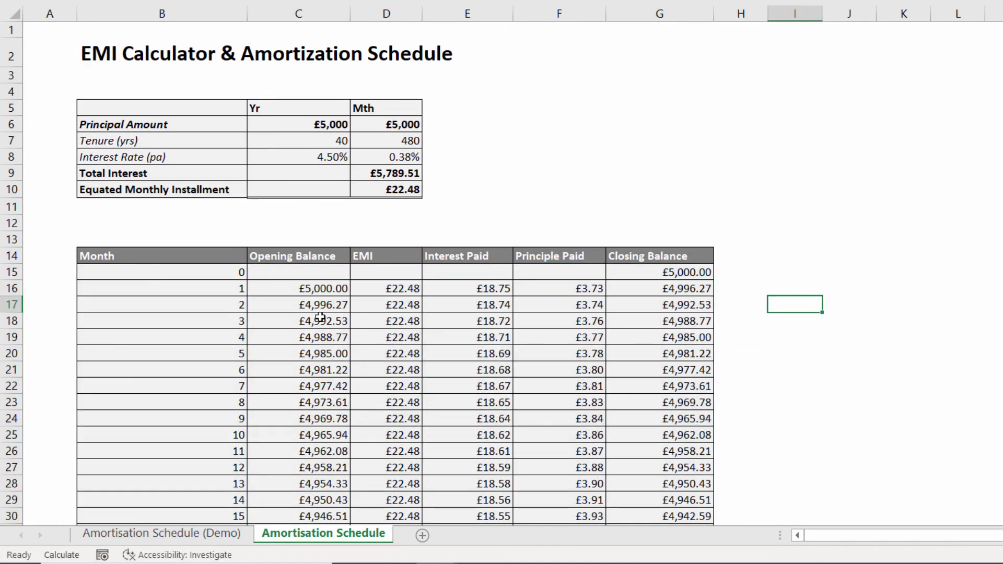
# Set the loan tenure in C7 to 1 year to test the schedule's dynamic formatting.
pyautogui.click(333, 141)
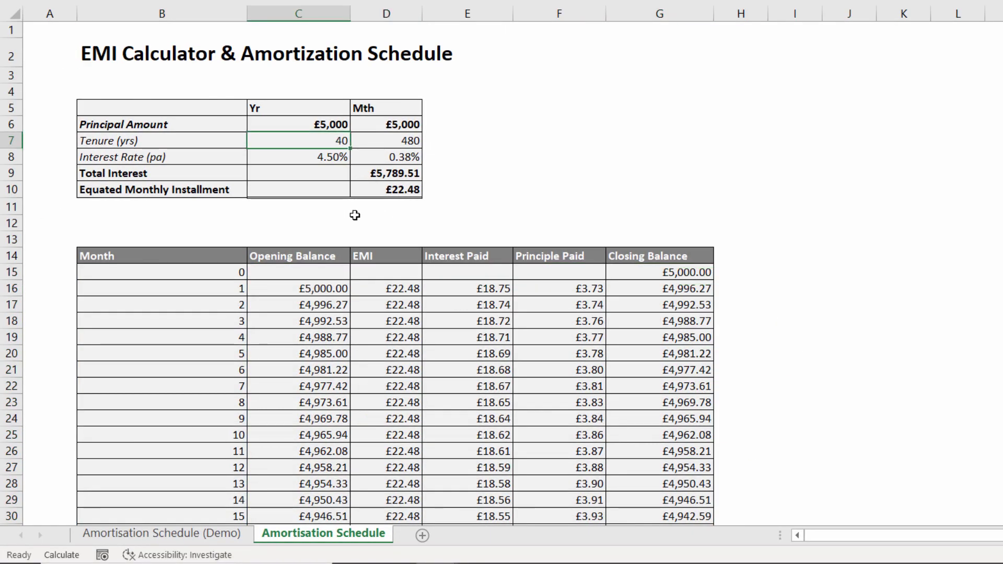
pyautogui.write('1')
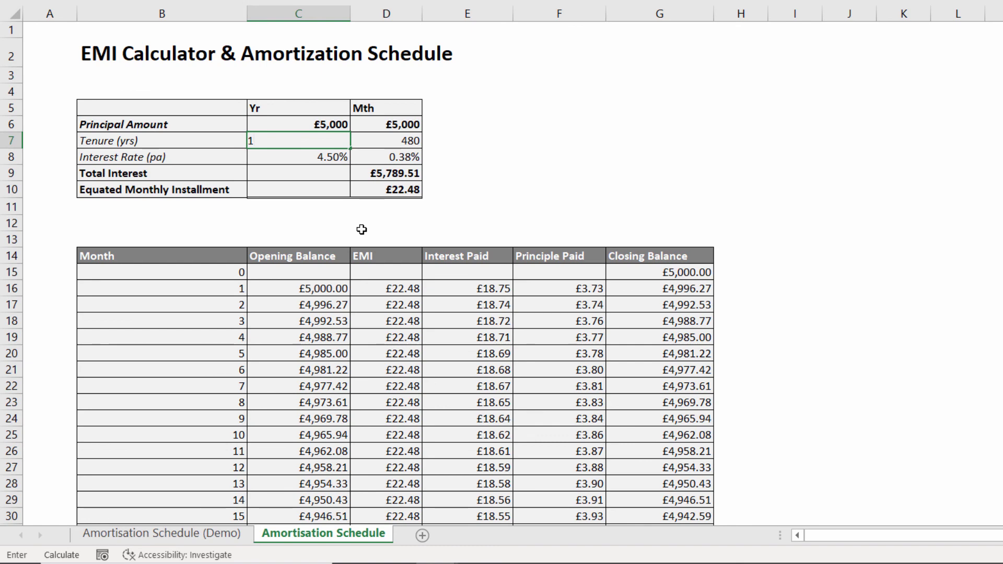
pyautogui.press('Return')
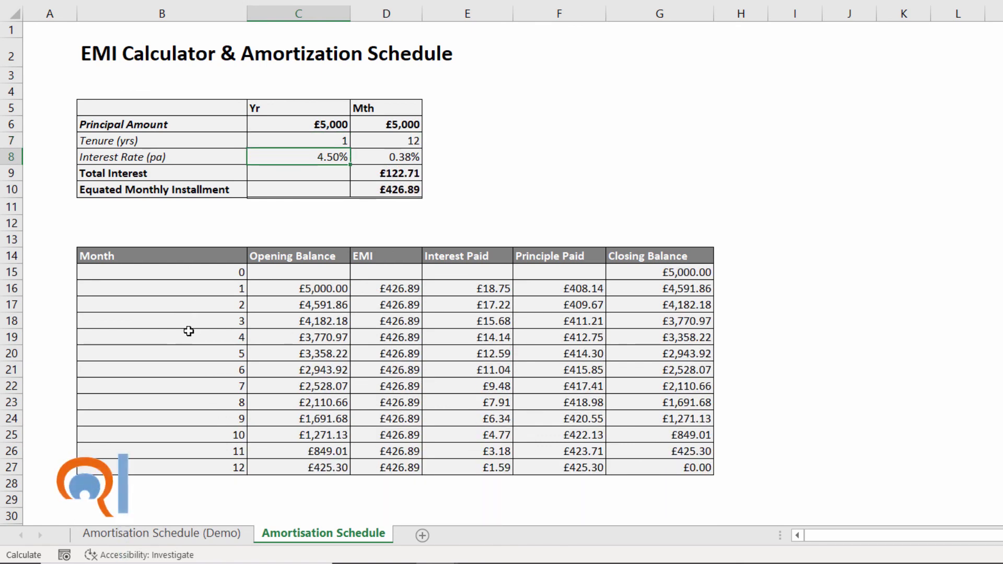